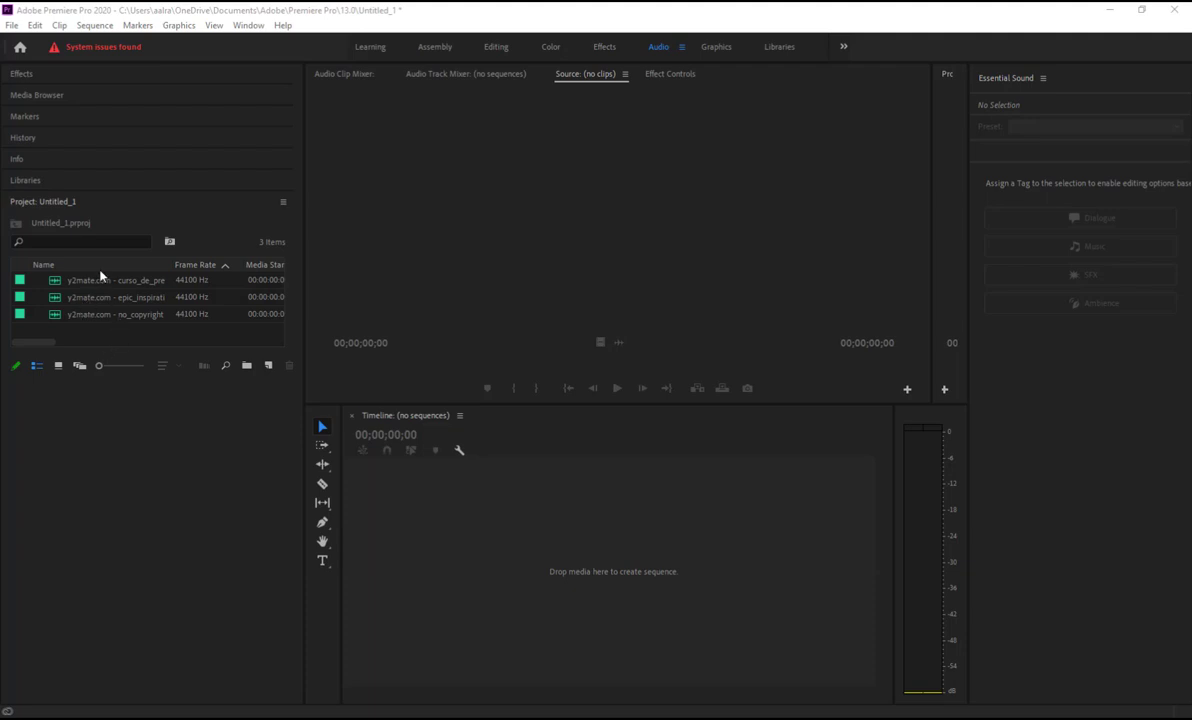
Load the epic_inspirational music clip into the Source Monitor to show its 3:11 stereo waveform
{"action": "double_click", "coordinate": [56, 300]}
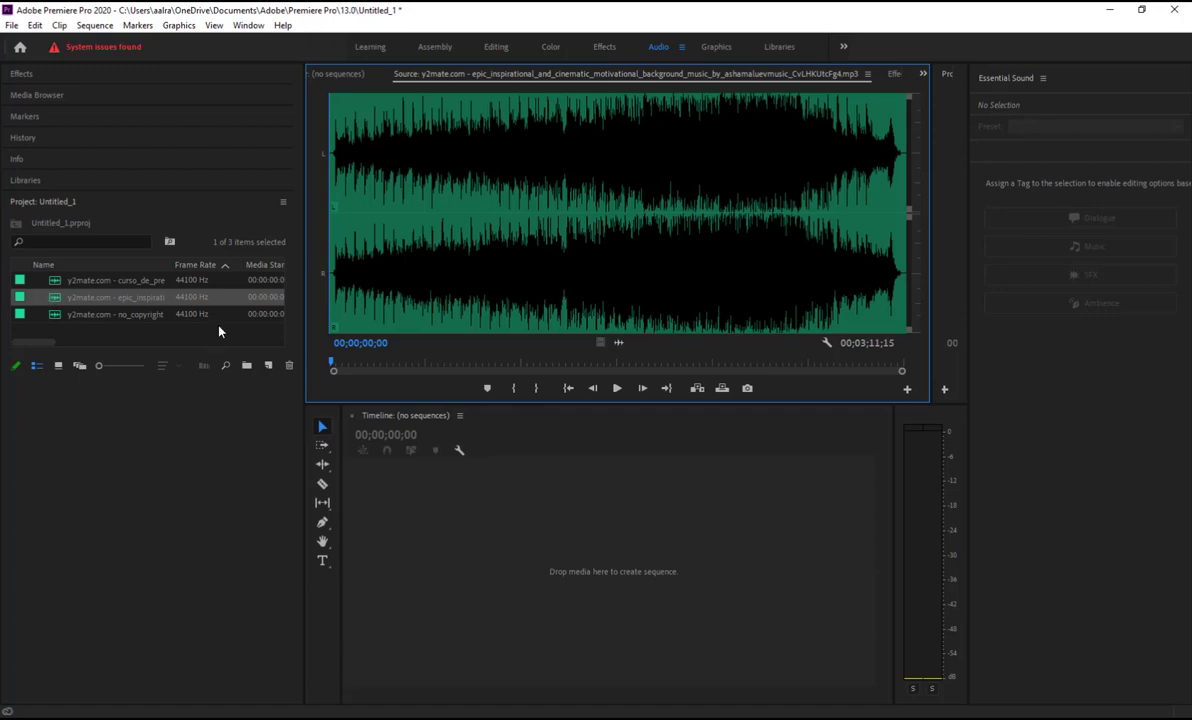
Build a sequence from the epic_inspirational clip and enlarge audio track A1 to show its waveform
{"action": "left_click_drag", "start_coordinate": [57, 299], "coordinate": [265, 369]}
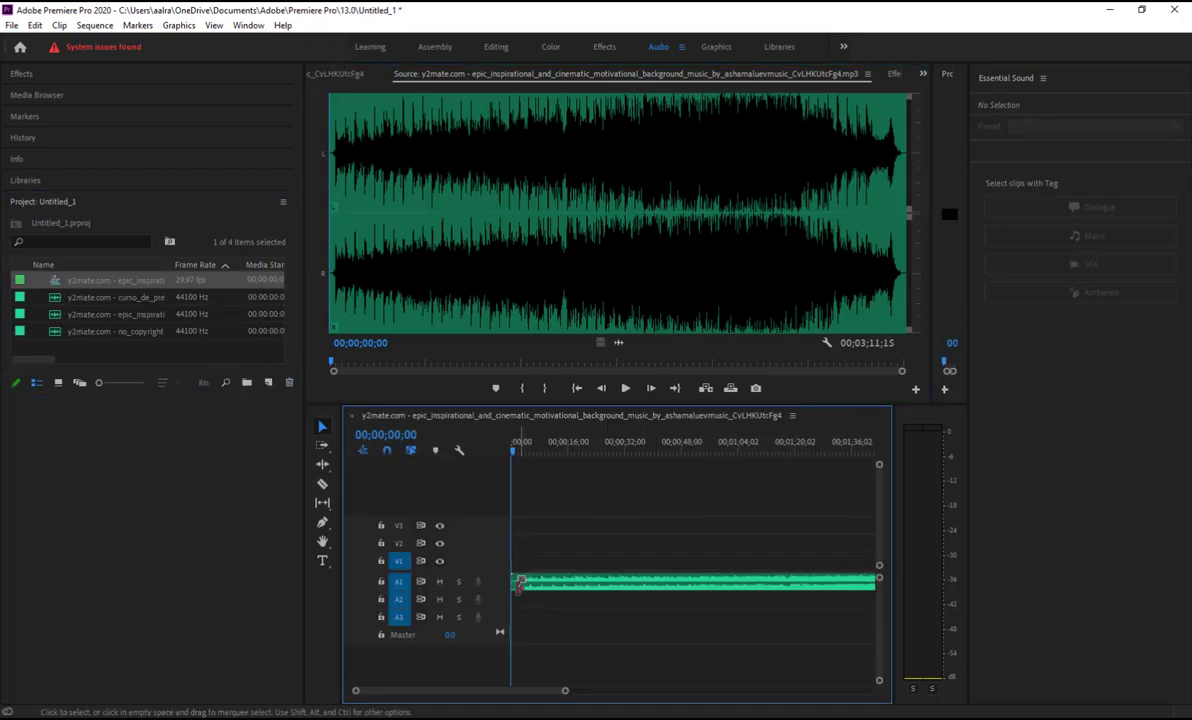
{"action": "double_click", "coordinate": [498, 586]}
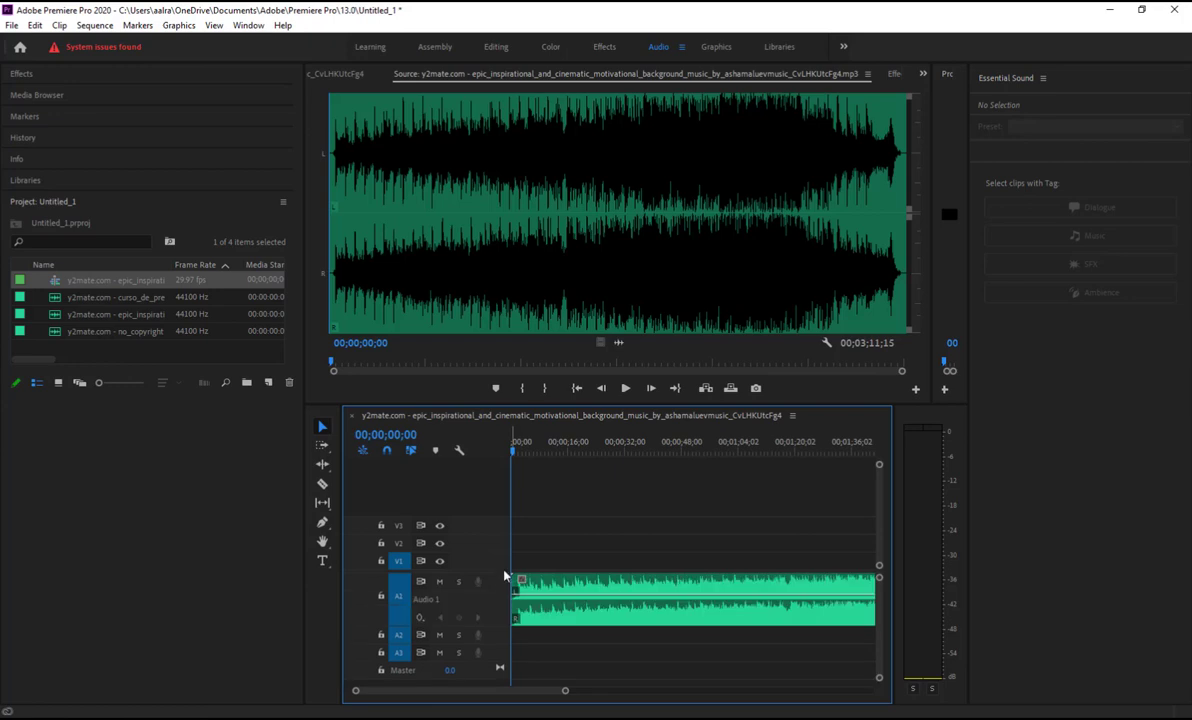
{"action": "scroll", "coordinate": [505, 588], "scroll_direction": "down", "scroll_amount": 2}
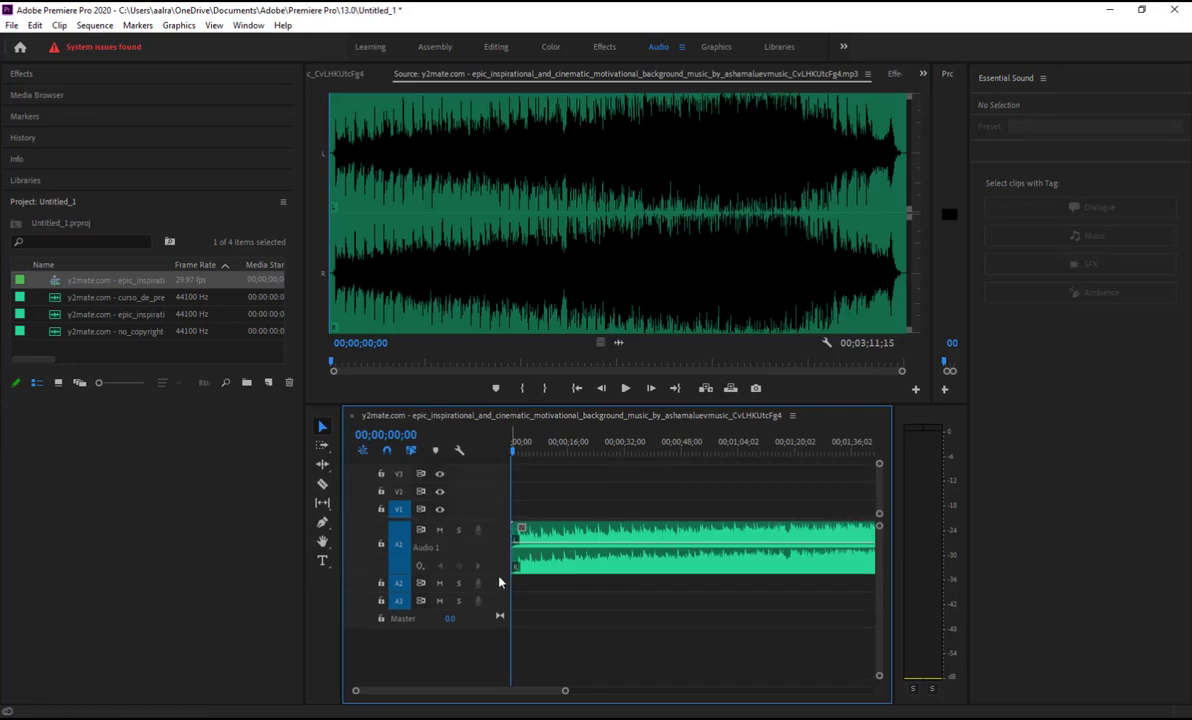
{"action": "left_click_drag", "start_coordinate": [499, 582], "coordinate": [499, 658]}
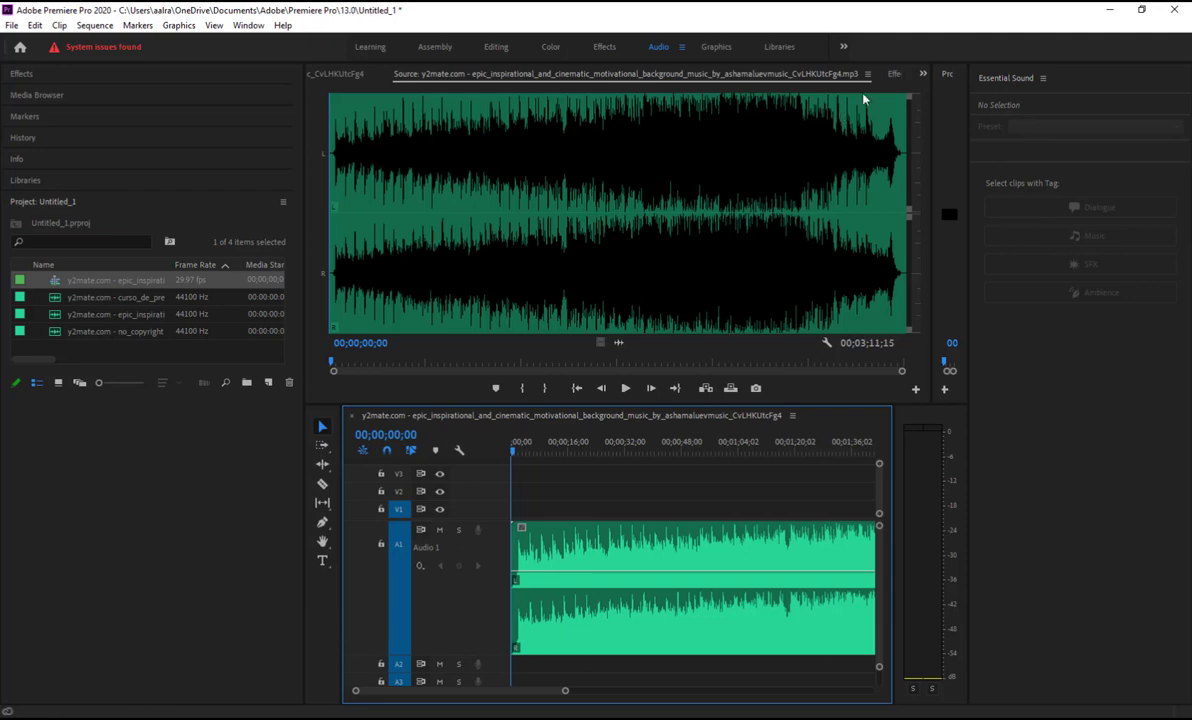
Show Effect Controls for the music clip and lower its Volume Level to -12 dB
{"action": "left_click", "coordinate": [922, 74]}
{"action": "left_click", "coordinate": [420, 136]}
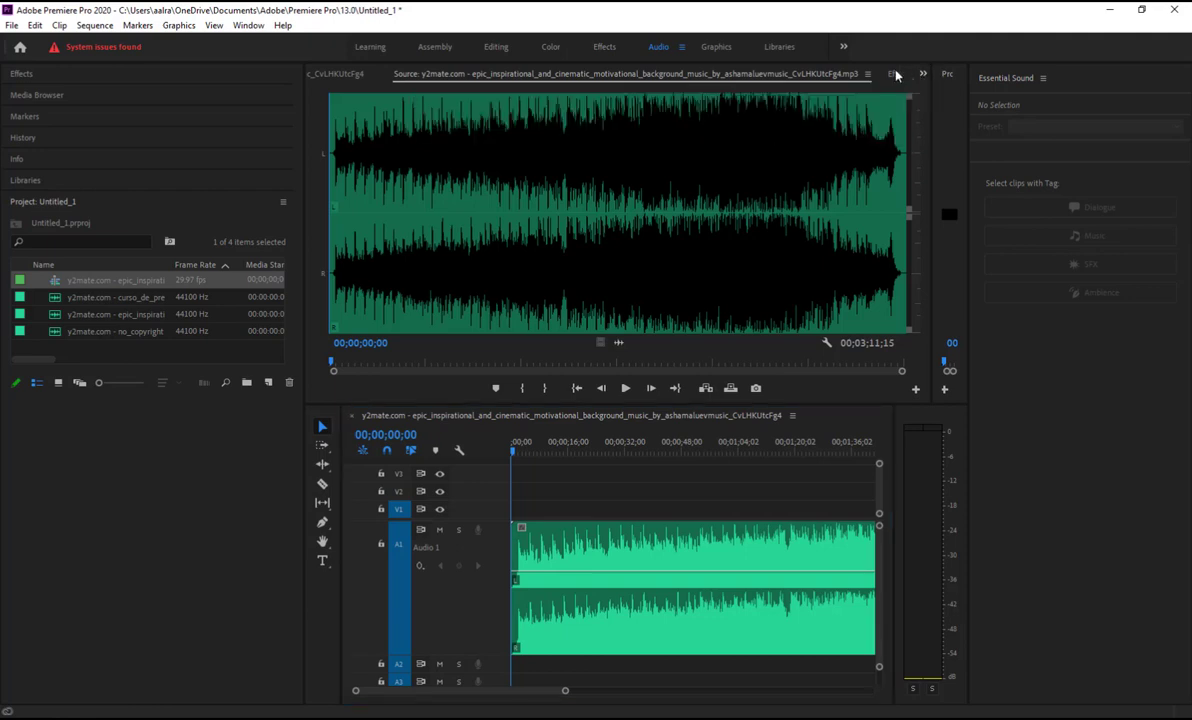
{"action": "left_click", "coordinate": [649, 556]}
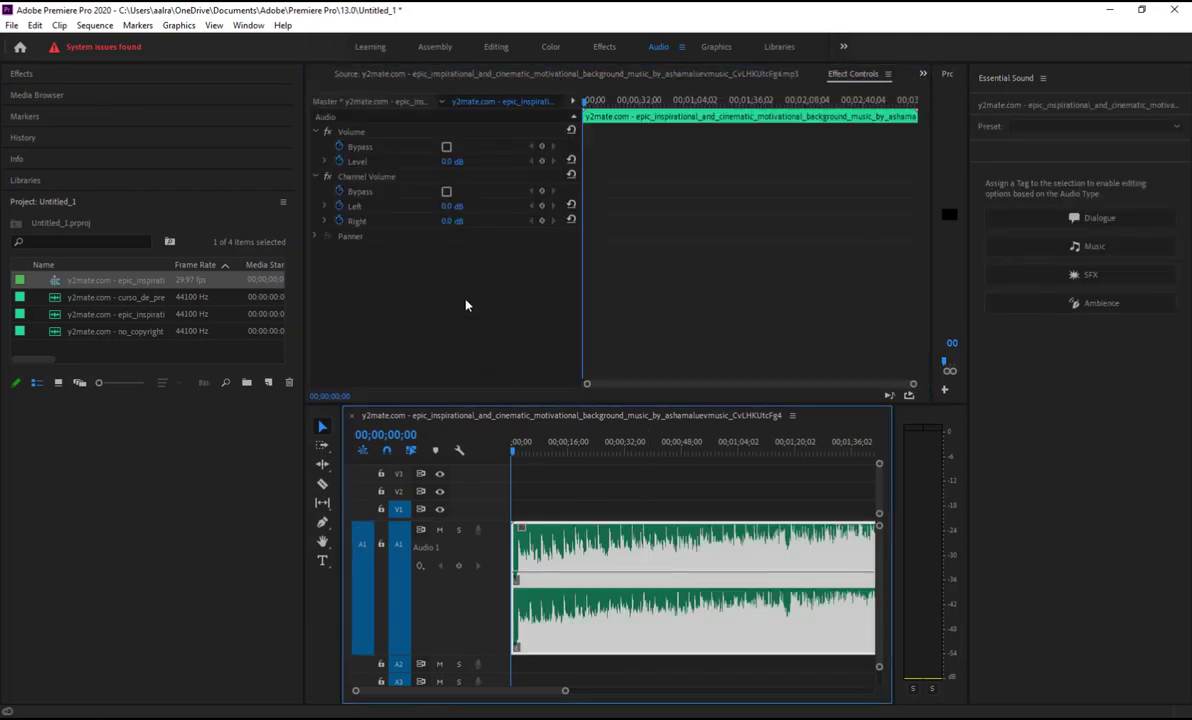
{"action": "left_click", "coordinate": [451, 162]}
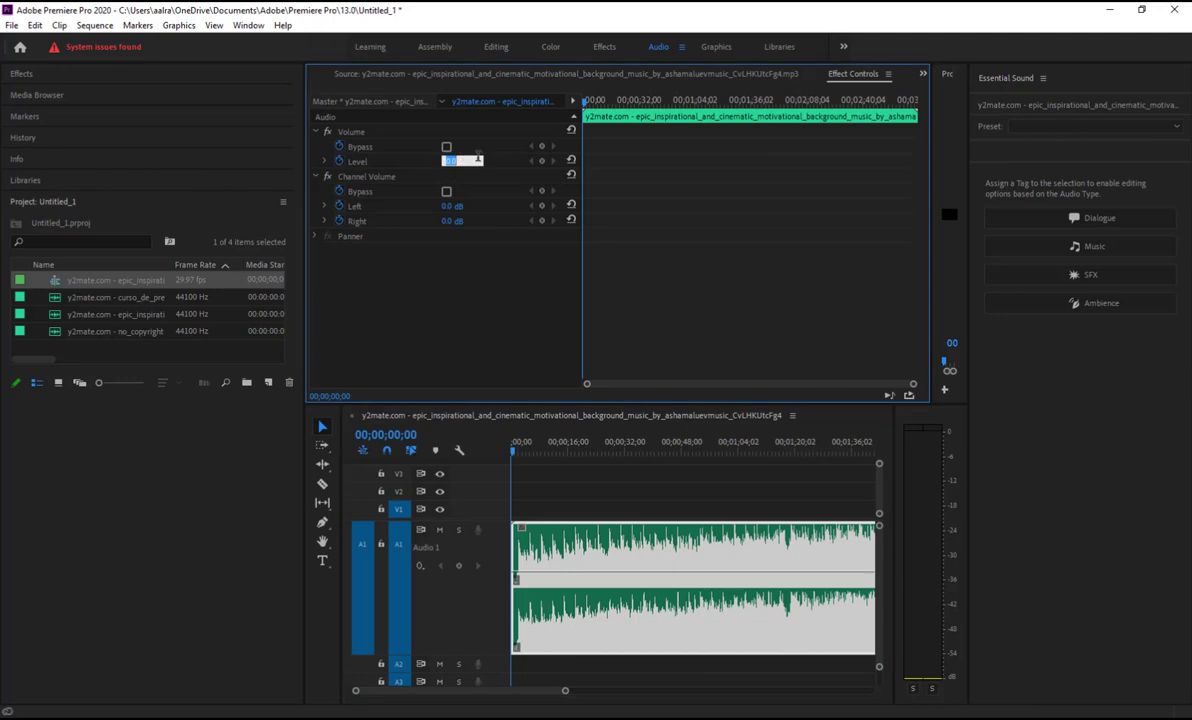
{"action": "type", "text": "-12"}
{"action": "key", "text": "Return"}
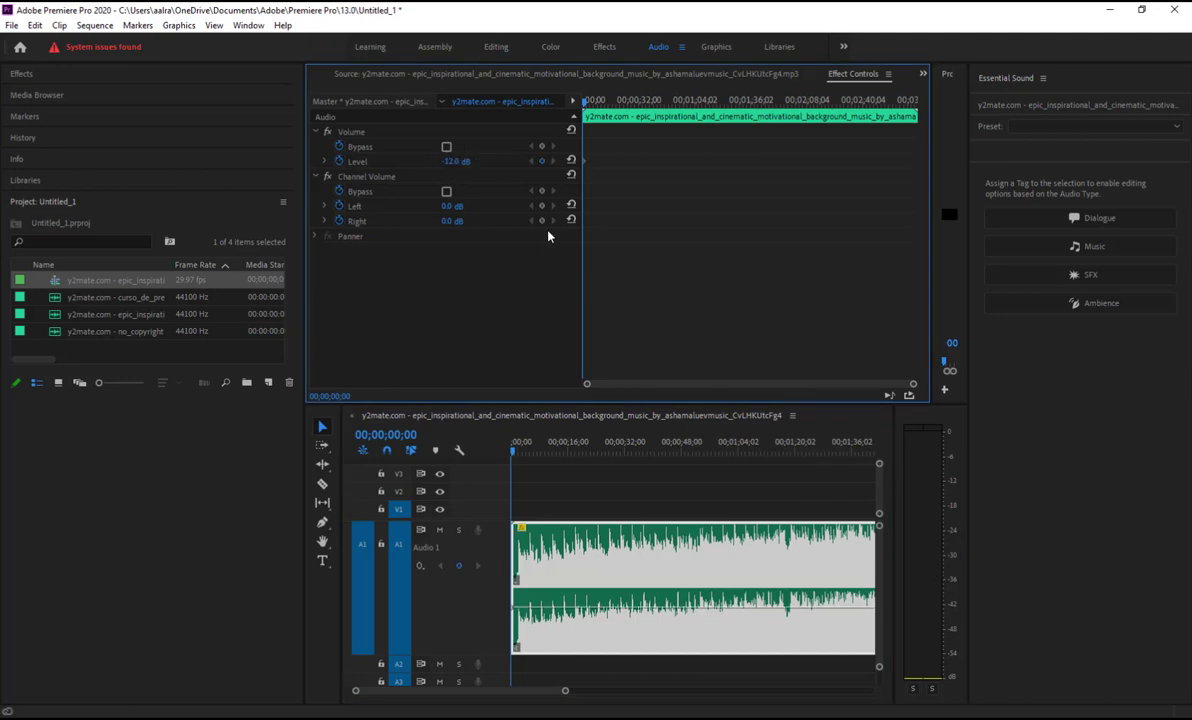
Return the Volume Level to 0 dB and move the playhead to about 1:18
{"action": "left_click", "coordinate": [455, 161]}
{"action": "type", "text": "0"}
{"action": "key", "text": "Return"}
{"action": "left_click_drag", "start_coordinate": [515, 453], "coordinate": [791, 473]}
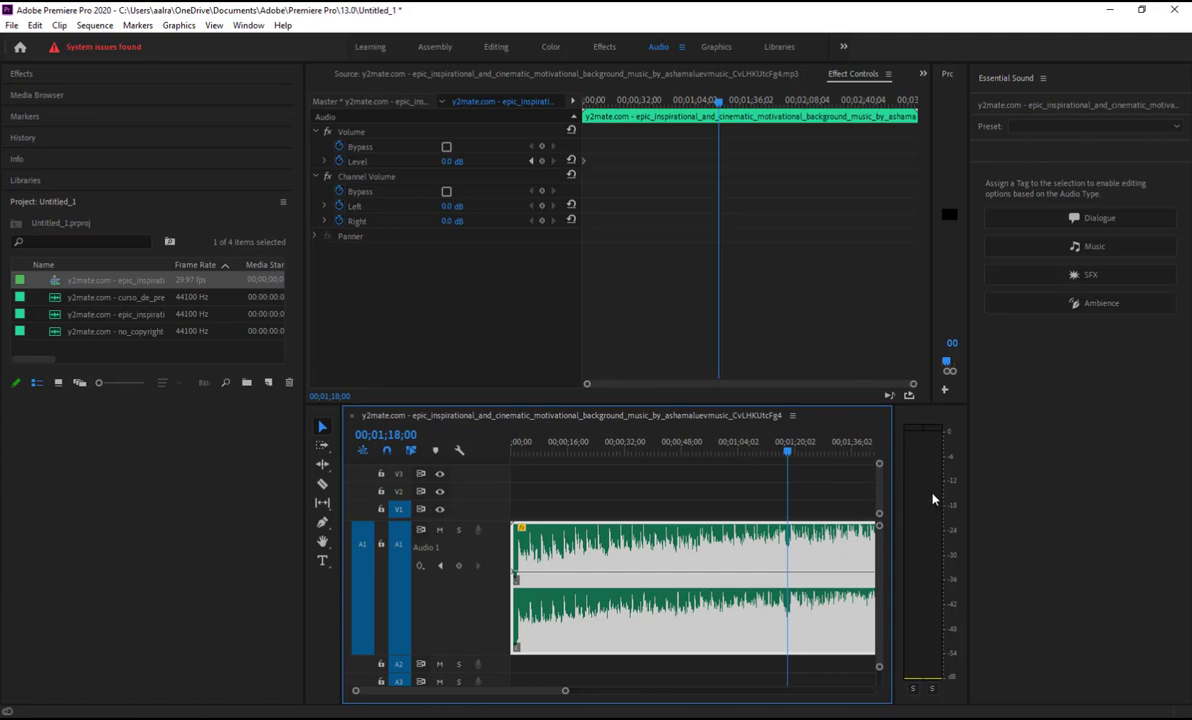
{"action": "key", "text": "space"}
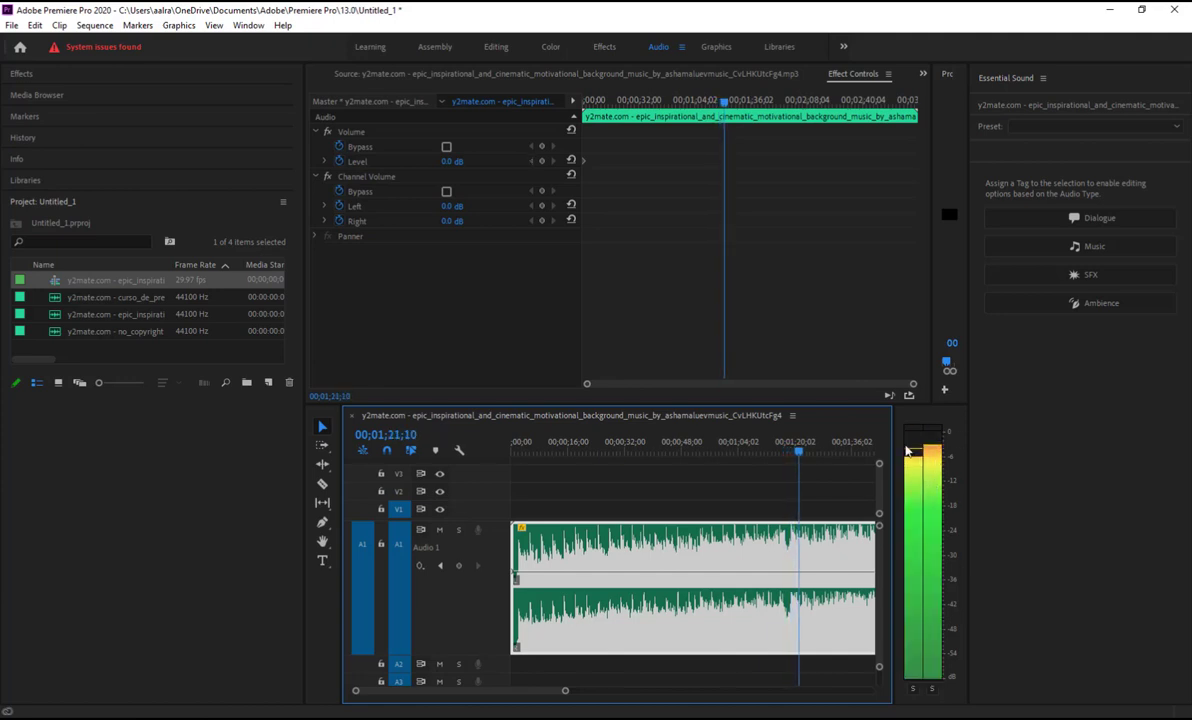
{"action": "key", "text": "space"}
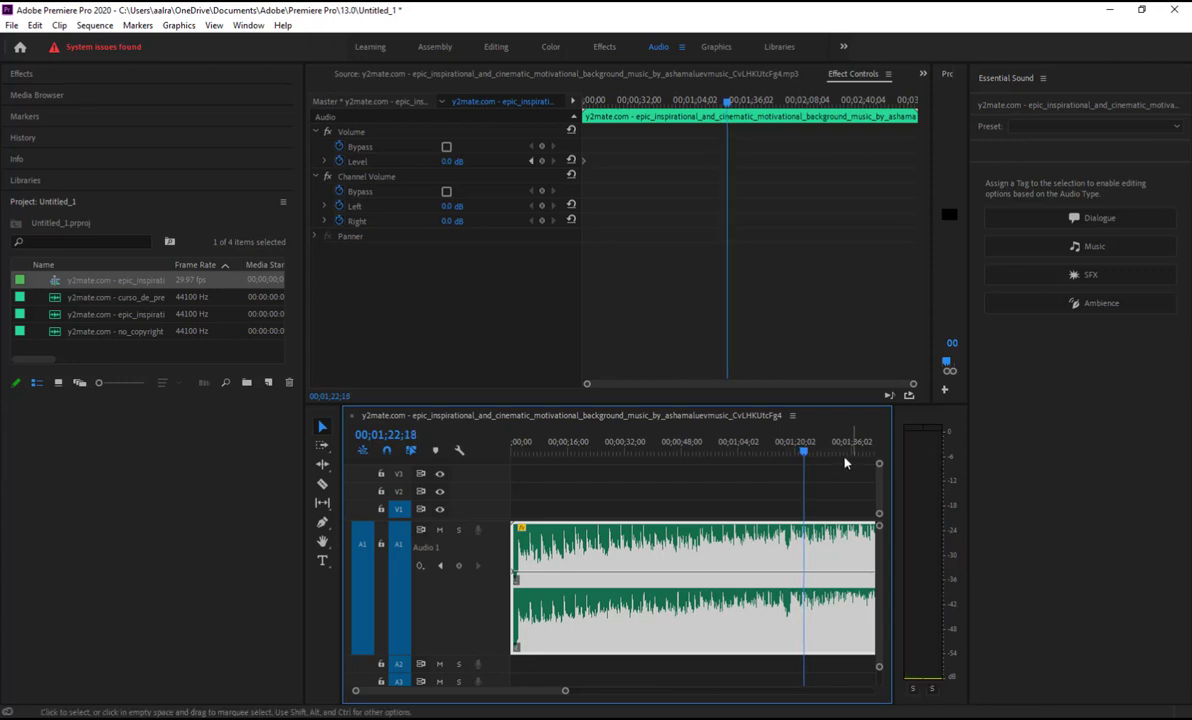
{"action": "left_click", "coordinate": [450, 162]}
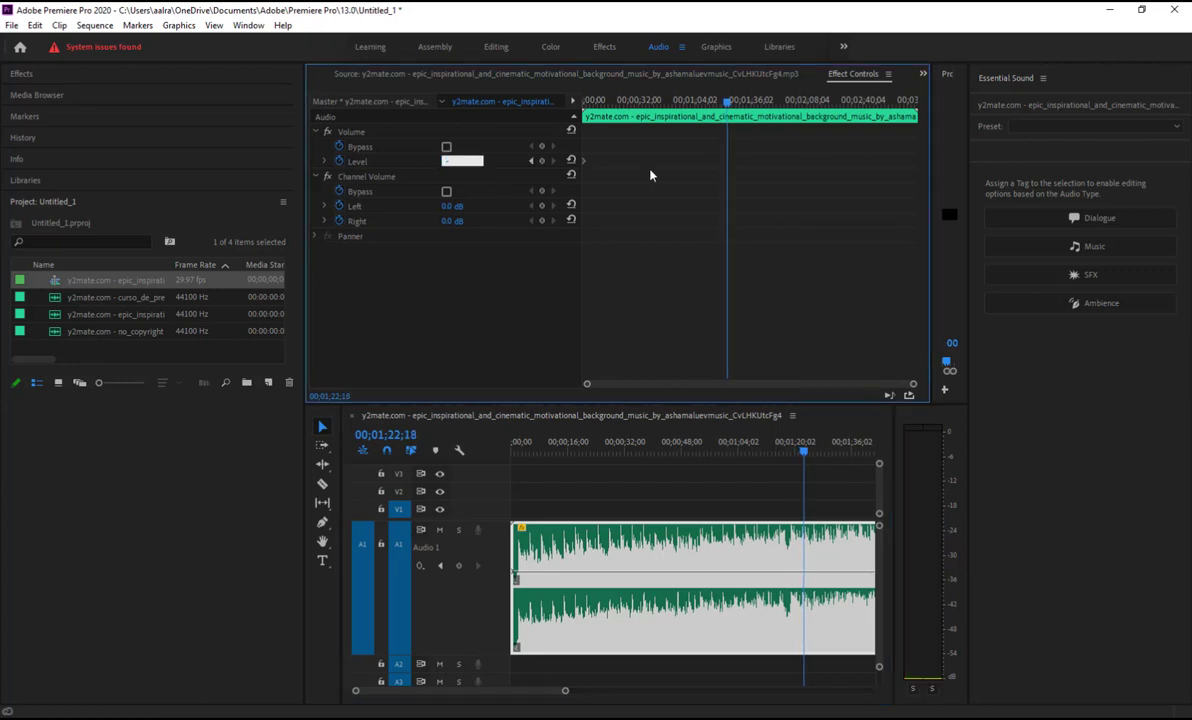
{"action": "type", "text": "-20"}
{"action": "key", "text": "Return"}
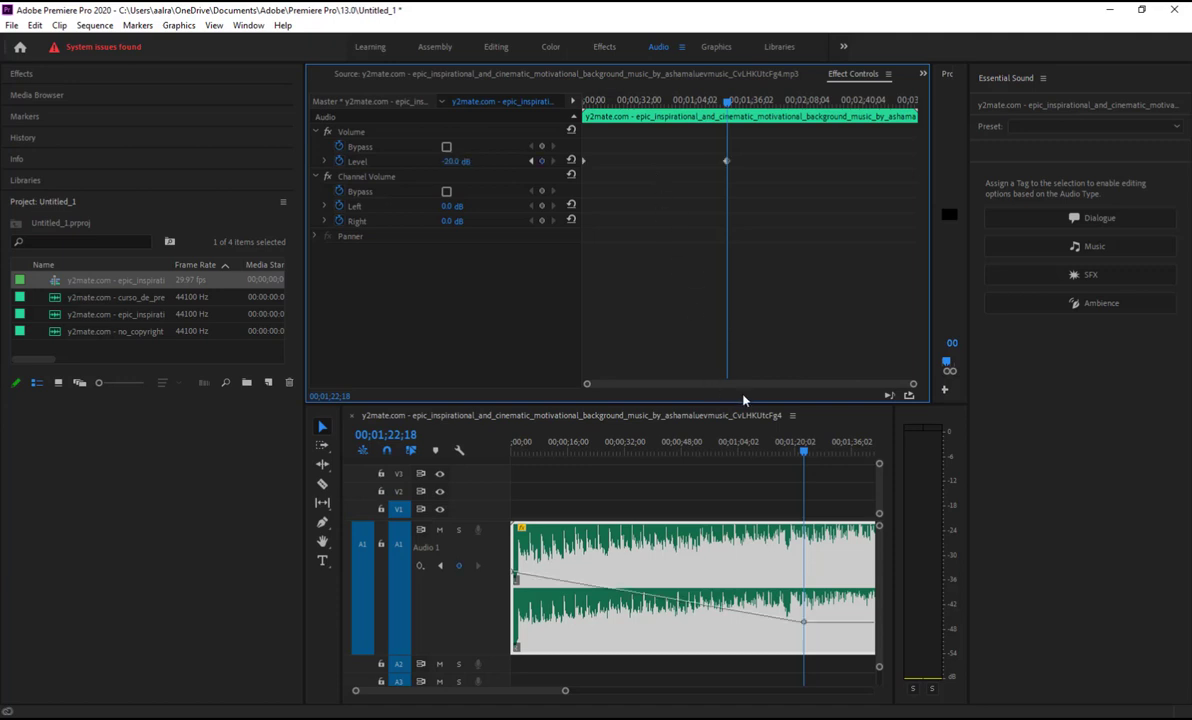
{"action": "key", "text": "ctrl+z"}
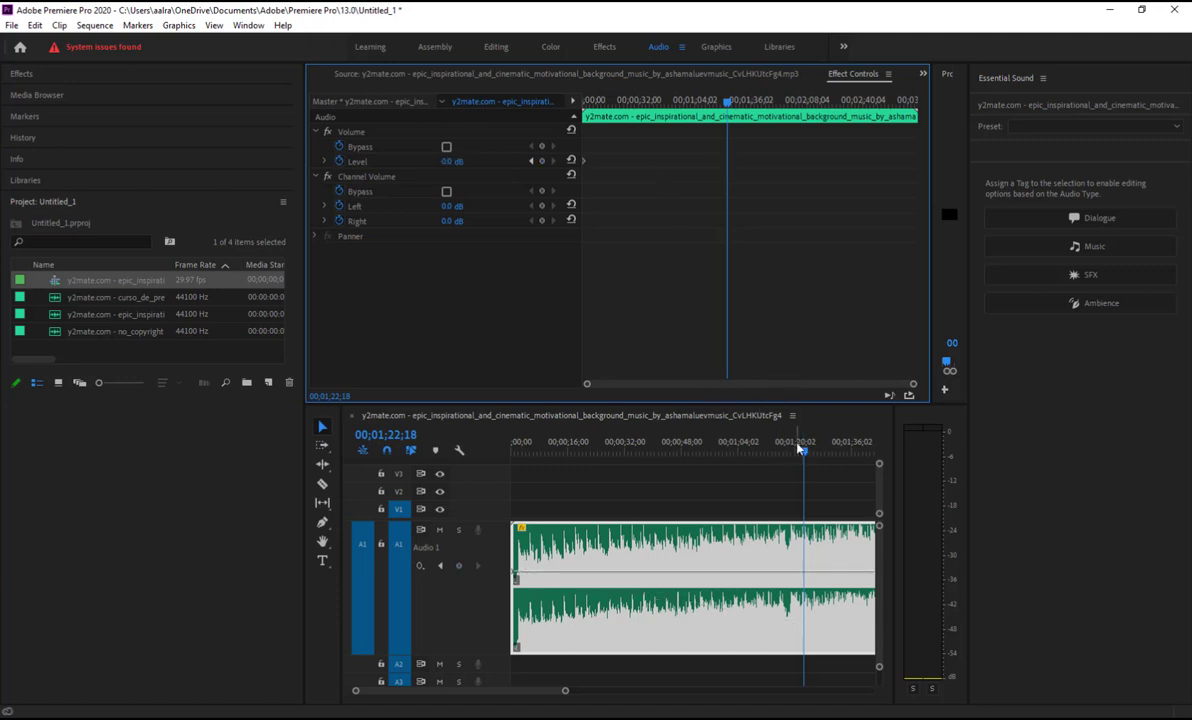
{"action": "left_click_drag", "start_coordinate": [802, 450], "coordinate": [250, 450]}
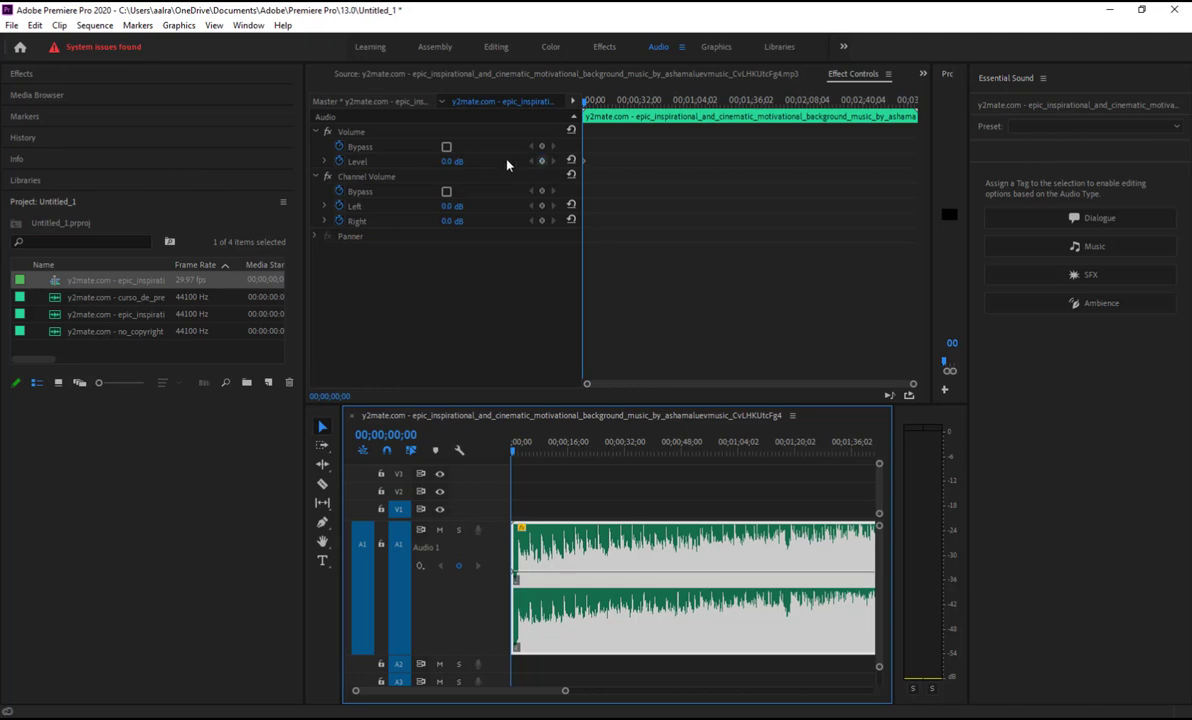
Turn off Level keyframing, deleting its keyframes, and set a constant -20 dB volume level
{"action": "left_click", "coordinate": [340, 162]}
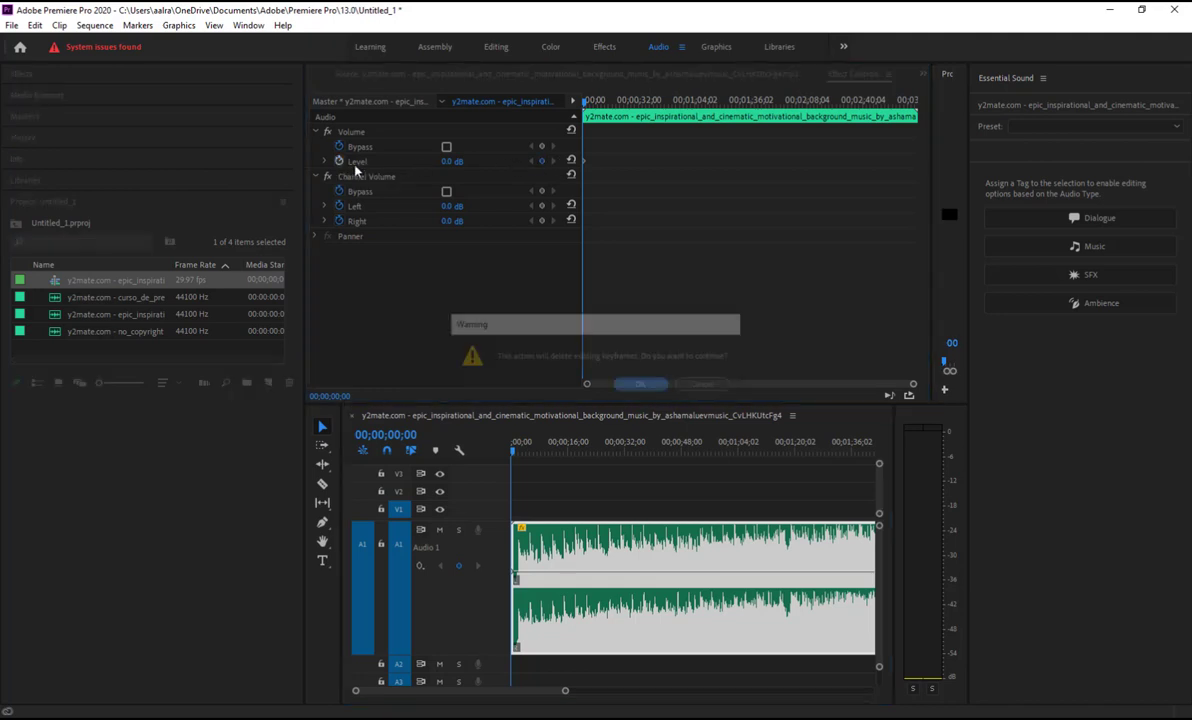
{"action": "left_click", "coordinate": [640, 386]}
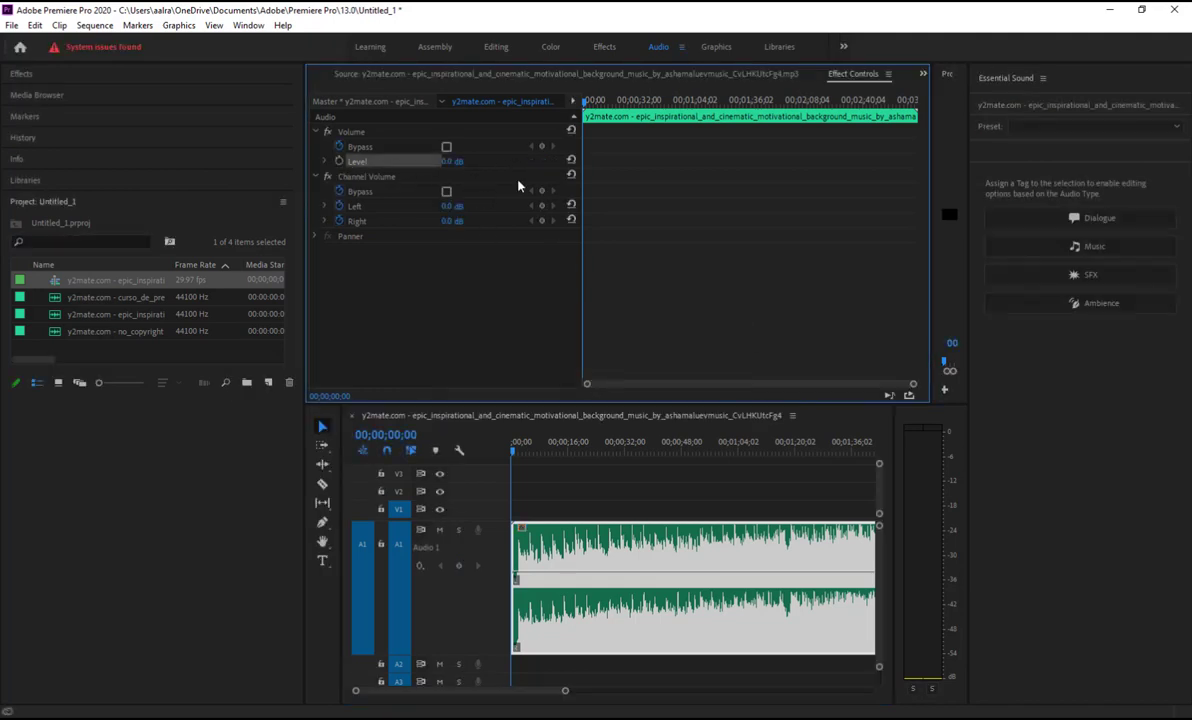
{"action": "left_click", "coordinate": [450, 161]}
{"action": "type", "text": "-20"}
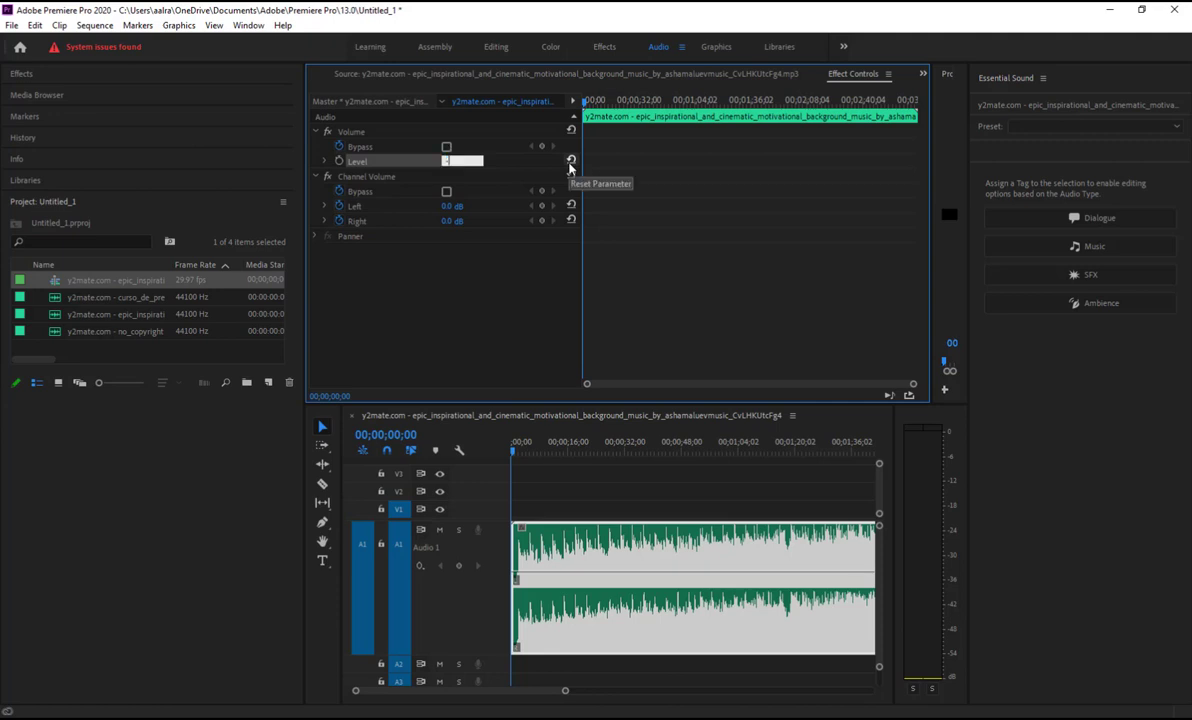
{"action": "key", "text": "Return"}
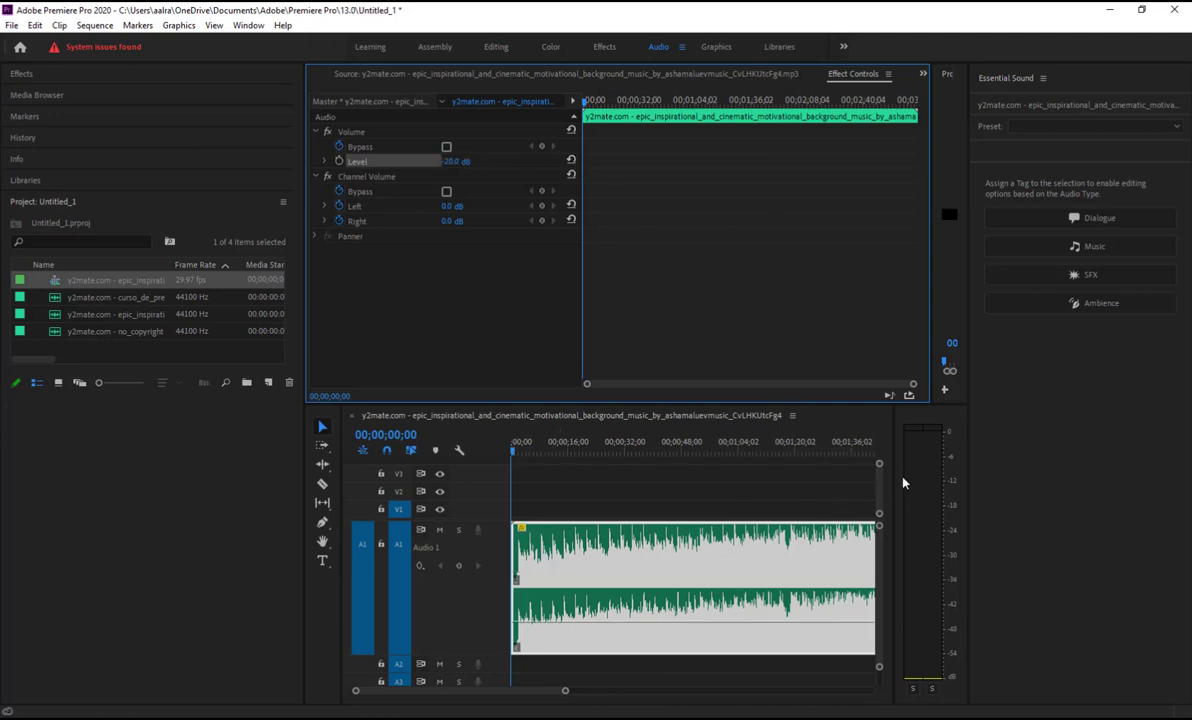
{"action": "left_click_drag", "start_coordinate": [515, 452], "coordinate": [799, 464]}
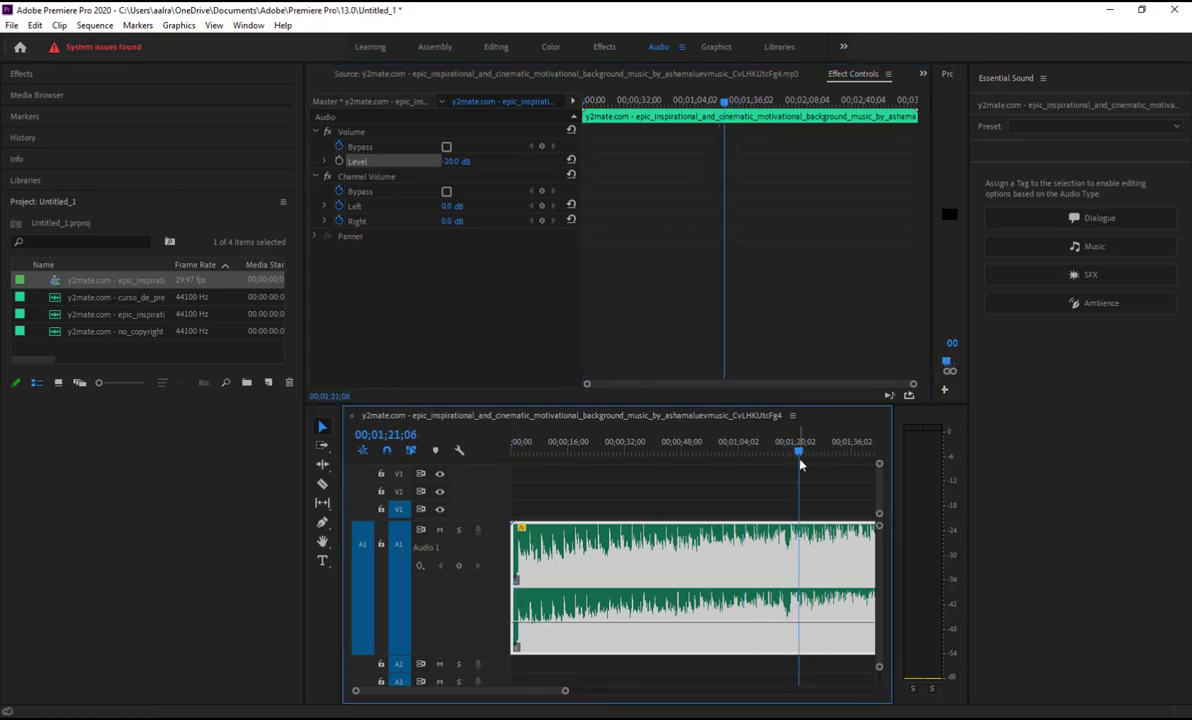
Play part of the music at 0 dB, then stop and move the playhead back to about 0:43
{"action": "key", "text": "space"}
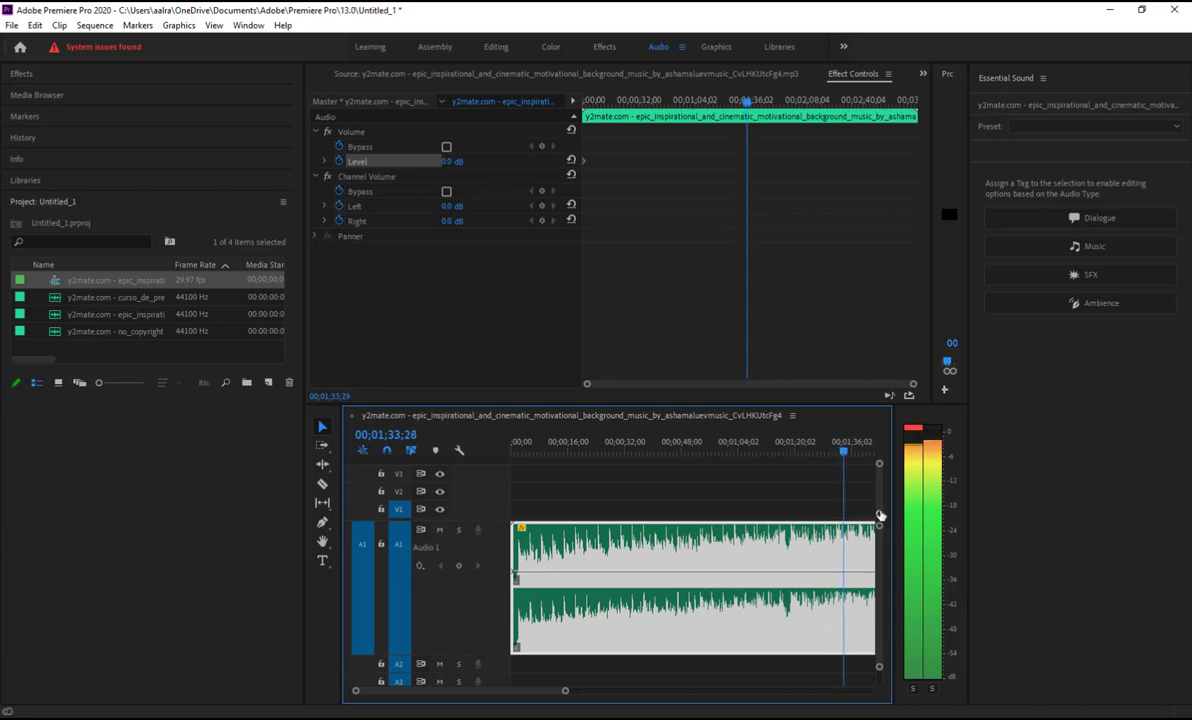
{"action": "key", "text": "space"}
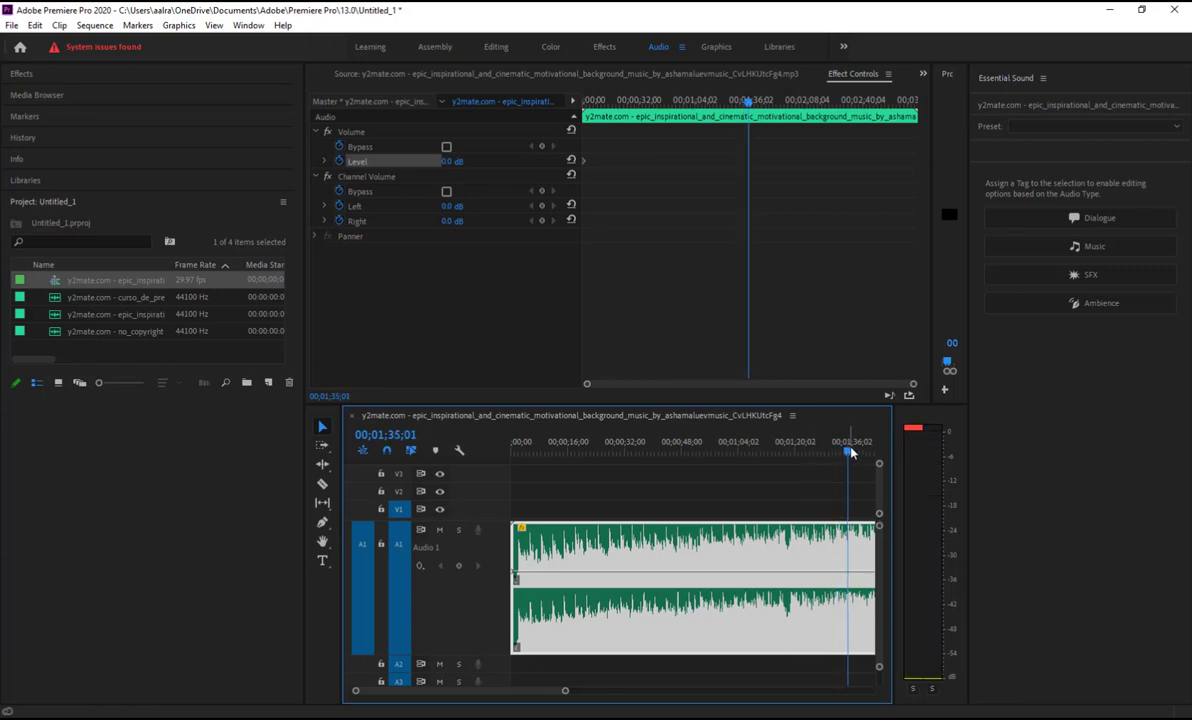
{"action": "left_click_drag", "start_coordinate": [846, 452], "coordinate": [666, 453]}
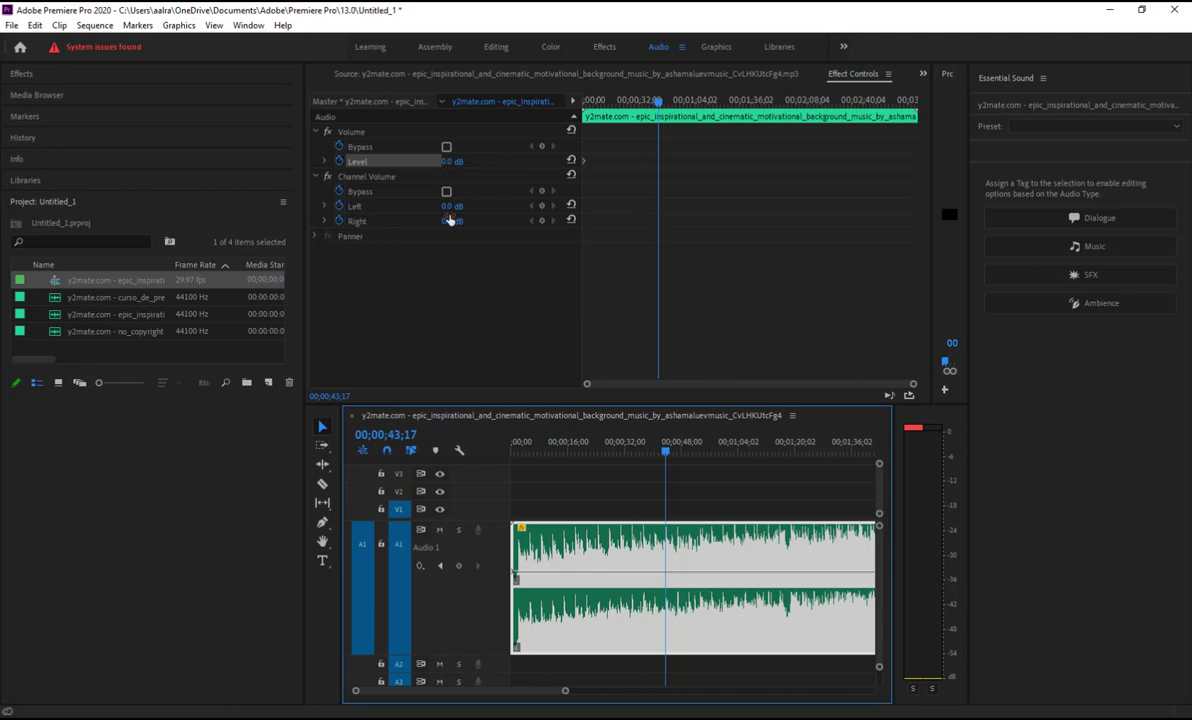
Set Channel Volume Right to -30.0 dB in Effect Controls, leaving Left at 0.0 dB
{"action": "left_click", "coordinate": [520, 227]}
{"action": "left_click", "coordinate": [452, 221]}
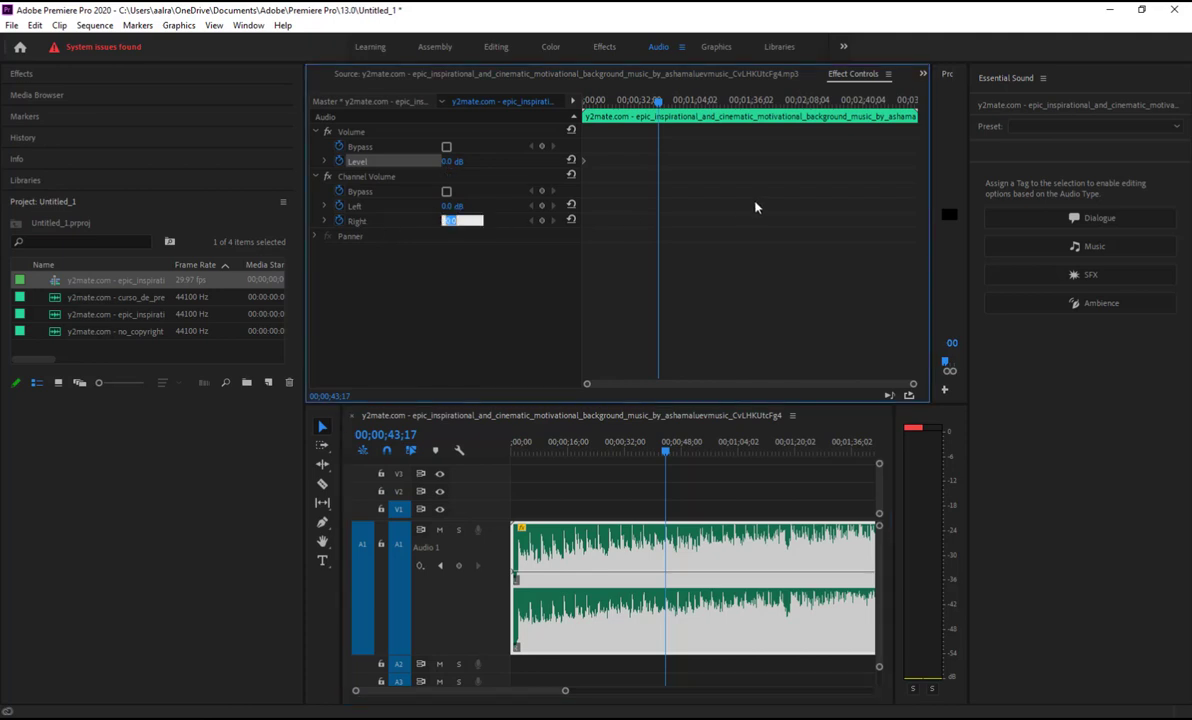
{"action": "type", "text": "-30"}
{"action": "key", "text": "Return"}
{"action": "key", "text": "Home"}
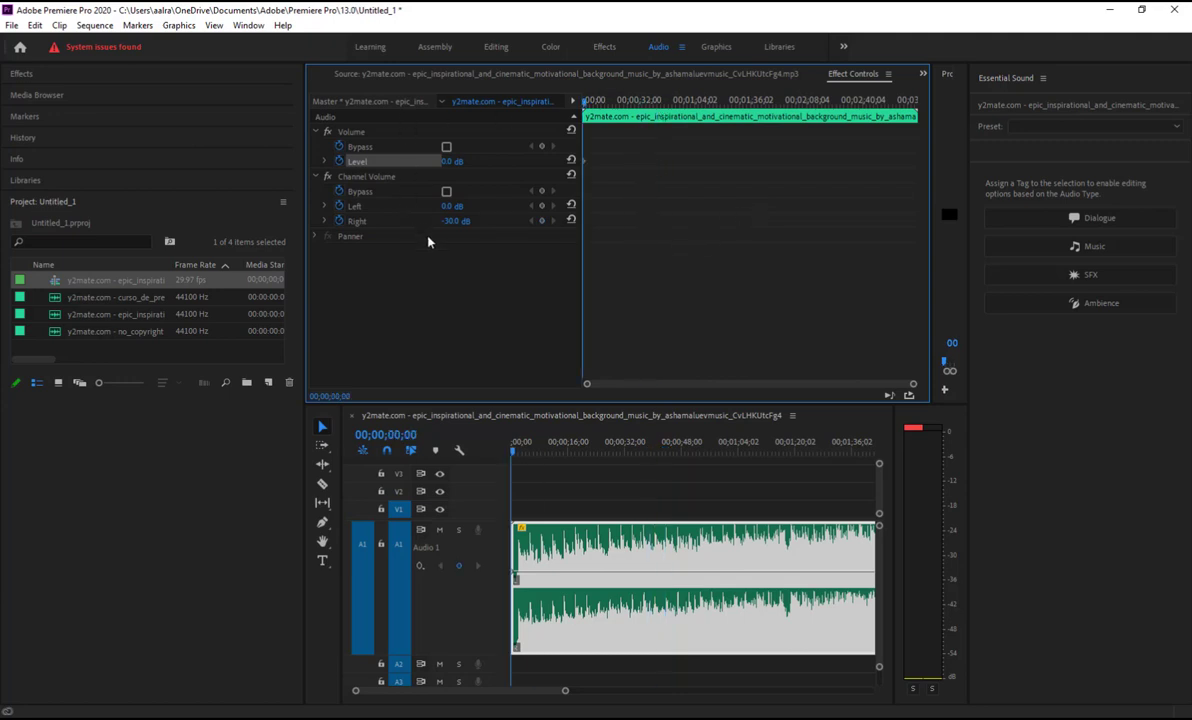
{"action": "left_click", "coordinate": [455, 221]}
{"action": "left_click", "coordinate": [549, 388]}
{"action": "left_click", "coordinate": [462, 220]}
{"action": "type", "text": "-30"}
{"action": "key", "text": "Return"}
{"action": "left_click", "coordinate": [519, 462]}
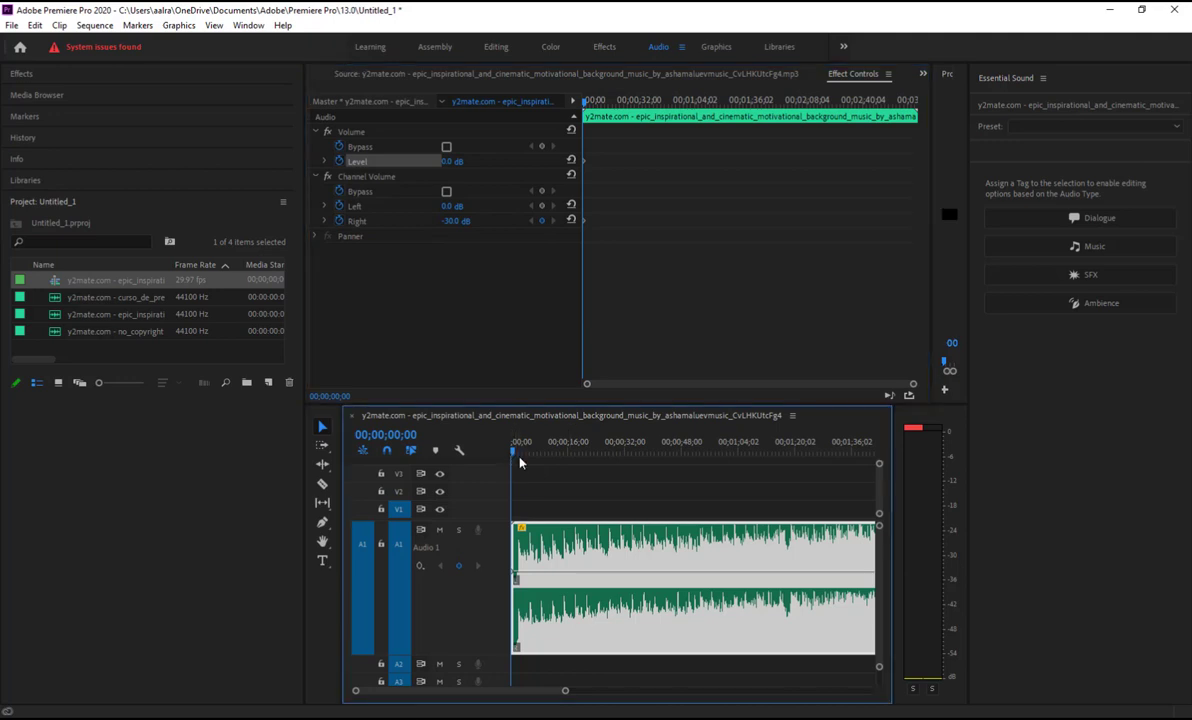
{"action": "left_click_drag", "start_coordinate": [514, 452], "coordinate": [611, 454]}
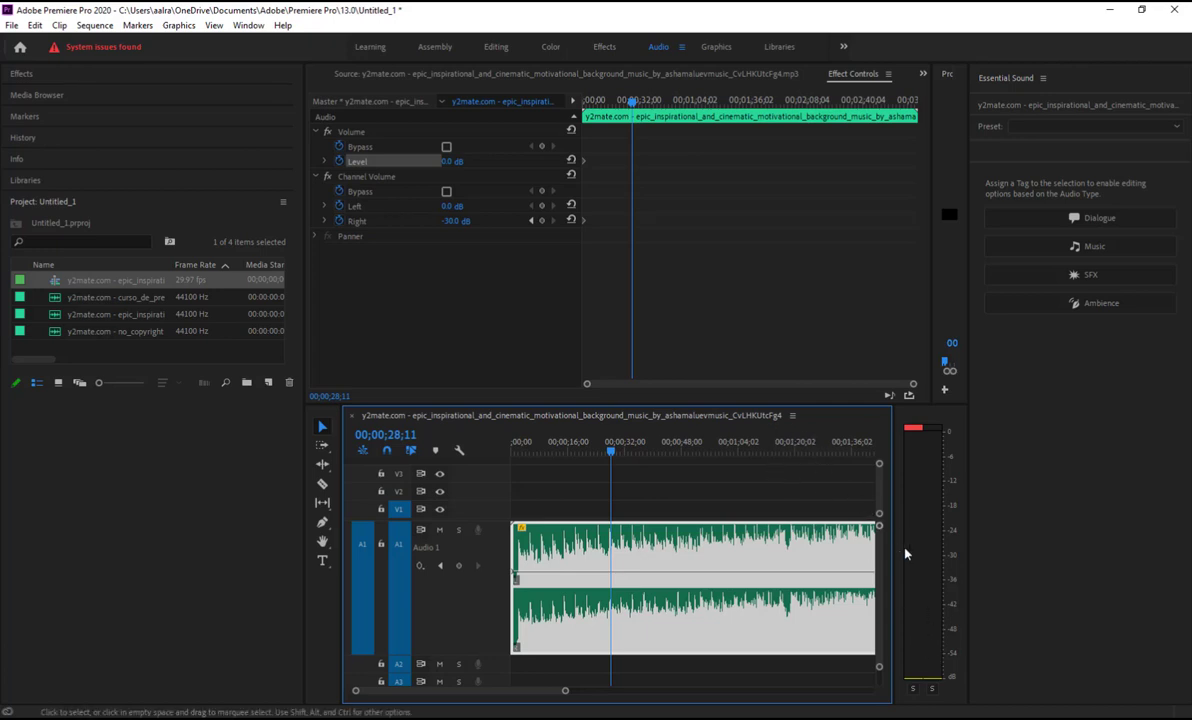
{"action": "key", "text": "space"}
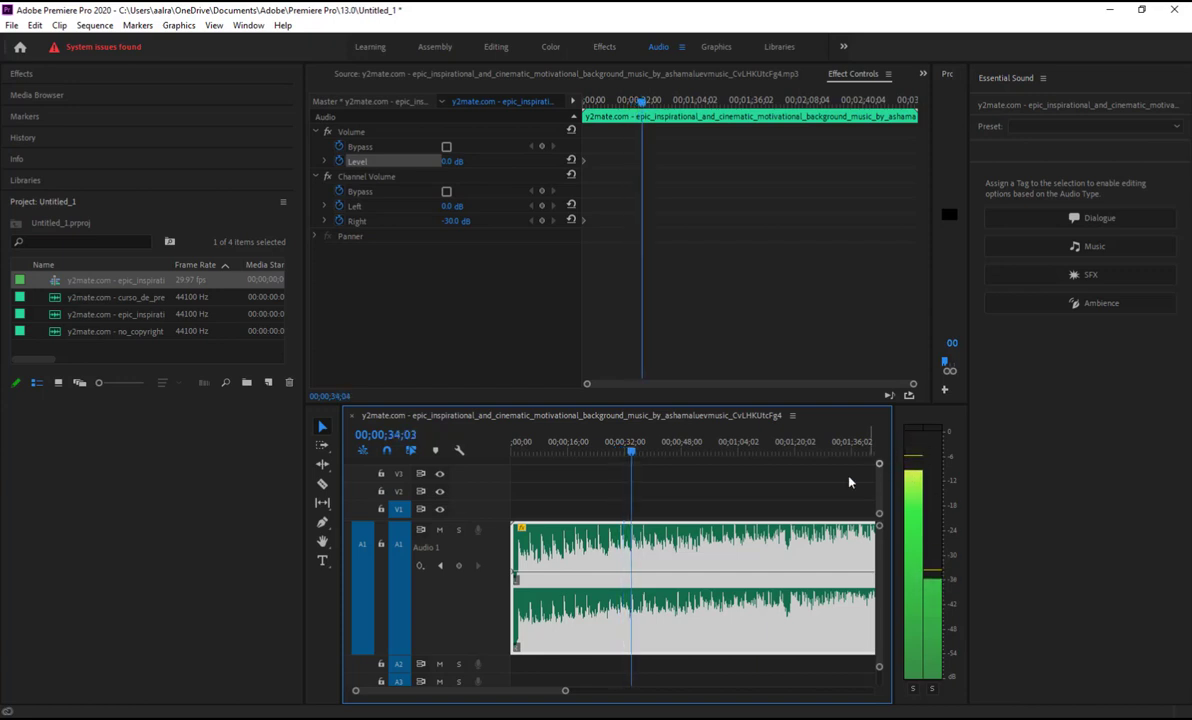
{"action": "key", "text": "space"}
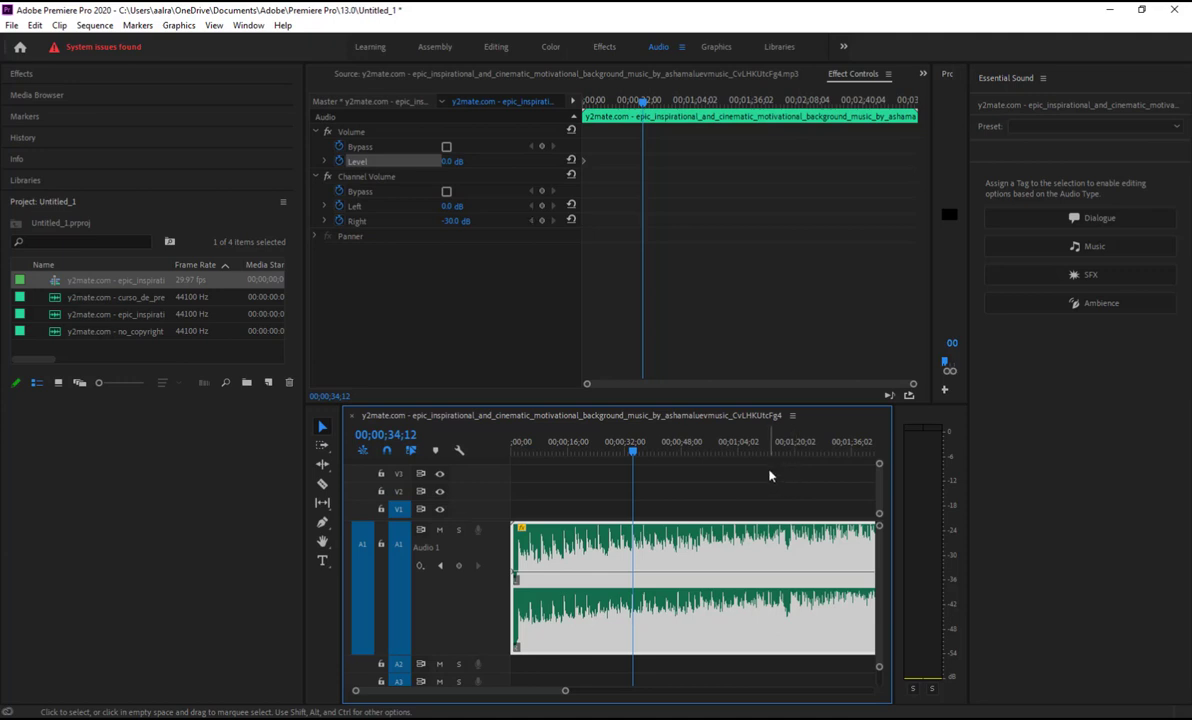
{"action": "key", "text": "shift+bracketleft"}
{"action": "key", "text": "shift+bracketleft"}
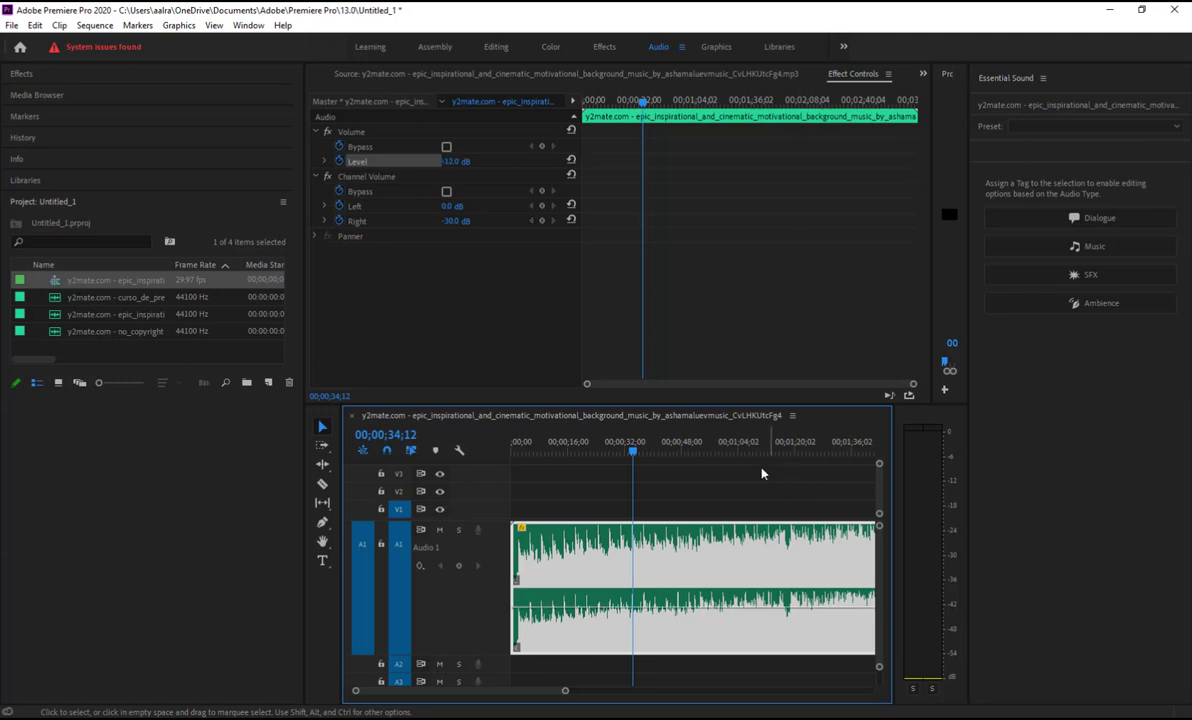
Enter 0 for the Right channel value and 0 for the volume Level in Effect Controls
{"action": "left_click", "coordinate": [457, 221]}
{"action": "type", "text": "0"}
{"action": "key", "text": "Return"}
{"action": "left_click", "coordinate": [455, 162]}
{"action": "type", "text": "0"}
{"action": "key", "text": "Return"}
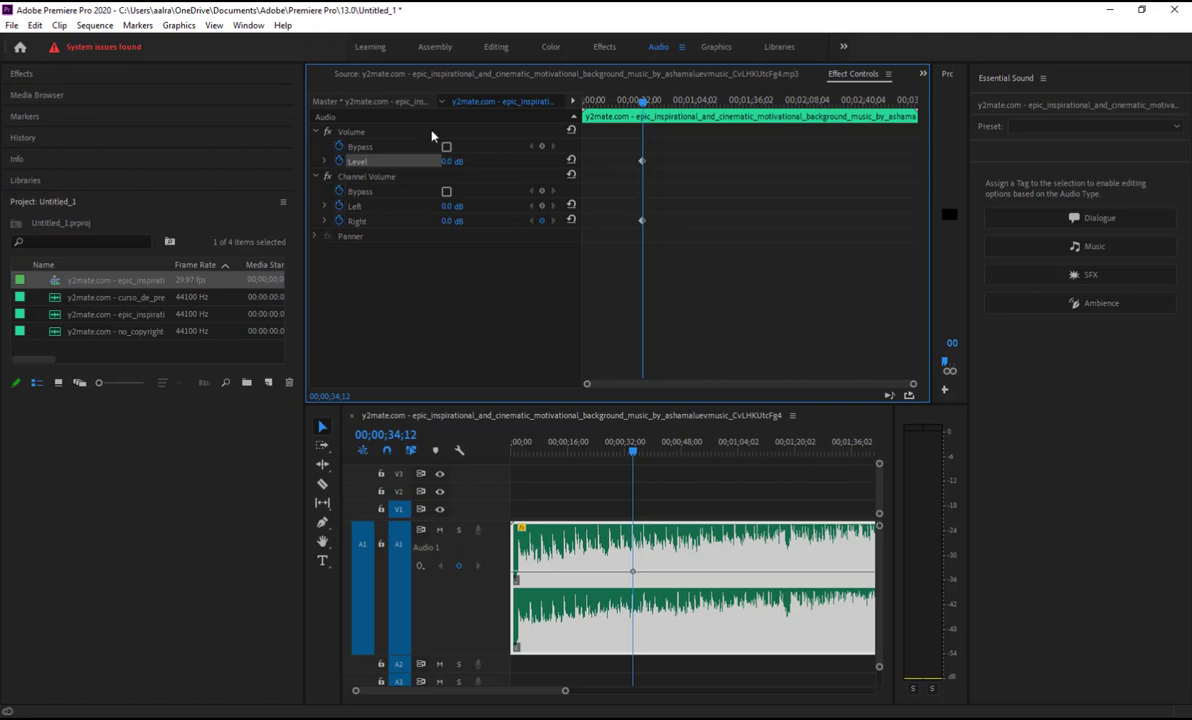
Choose Audio Gain... from the music clip's timeline context menu
{"action": "right_click", "coordinate": [649, 563]}
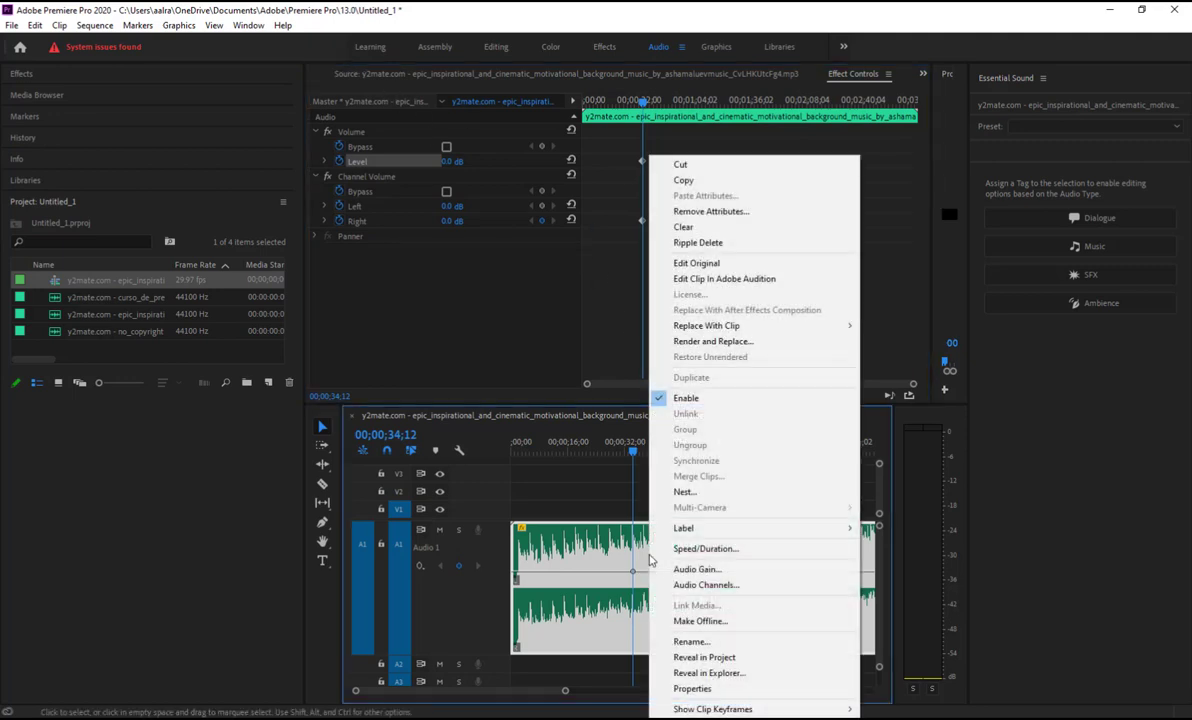
{"action": "left_click", "coordinate": [700, 569]}
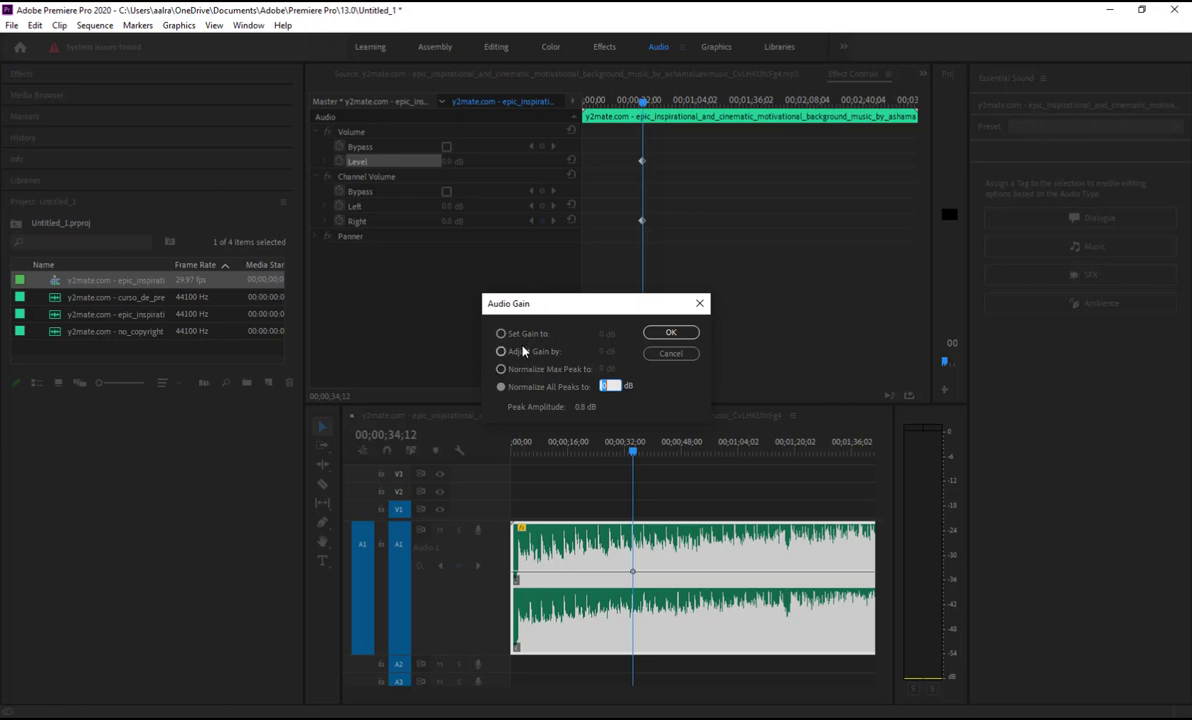
Apply Set Gain to -20 dB, undo it, and return the playhead to 00;00;00;00
{"action": "left_click", "coordinate": [520, 342]}
{"action": "left_click", "coordinate": [518, 335]}
{"action": "left_click", "coordinate": [605, 336]}
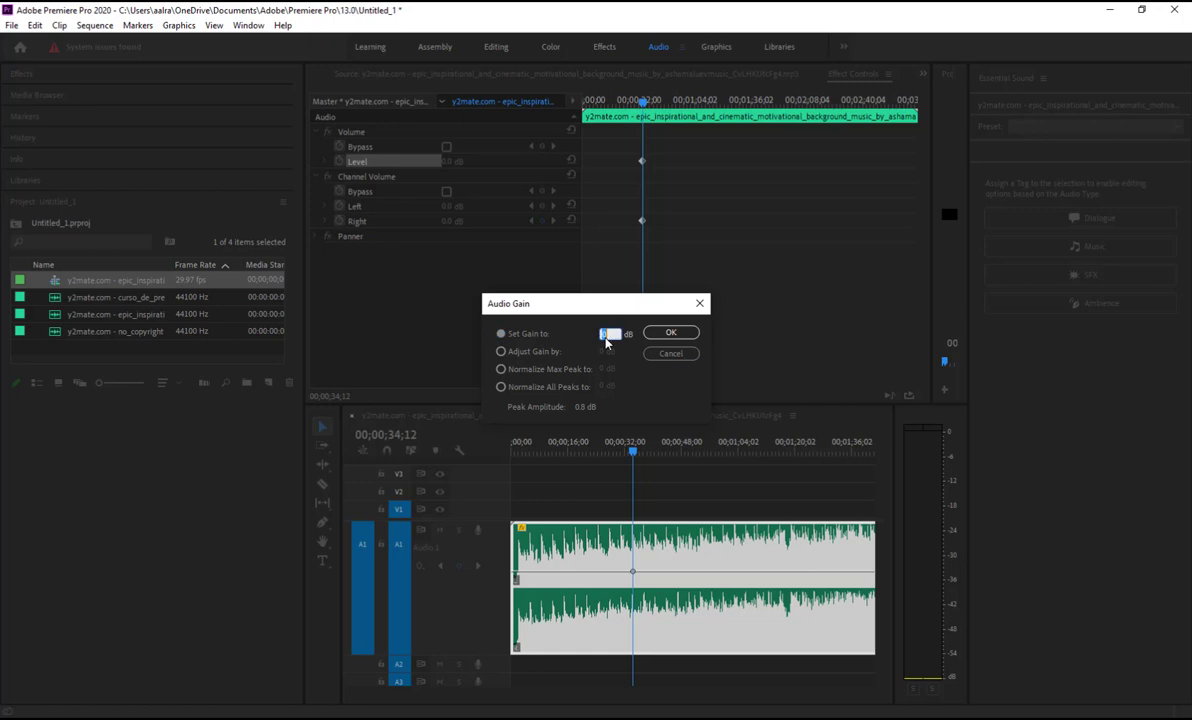
{"action": "type", "text": "-20"}
{"action": "key", "text": "Return"}
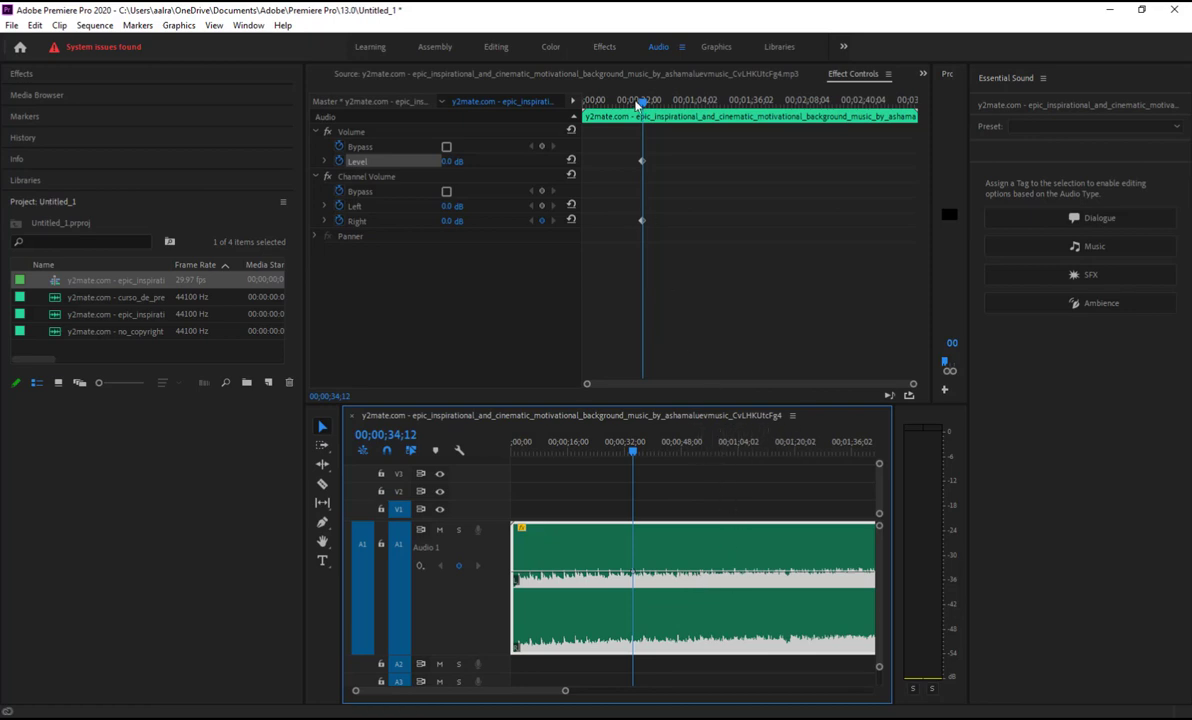
{"action": "key", "text": "ctrl+z"}
{"action": "key", "text": "ctrl+z"}
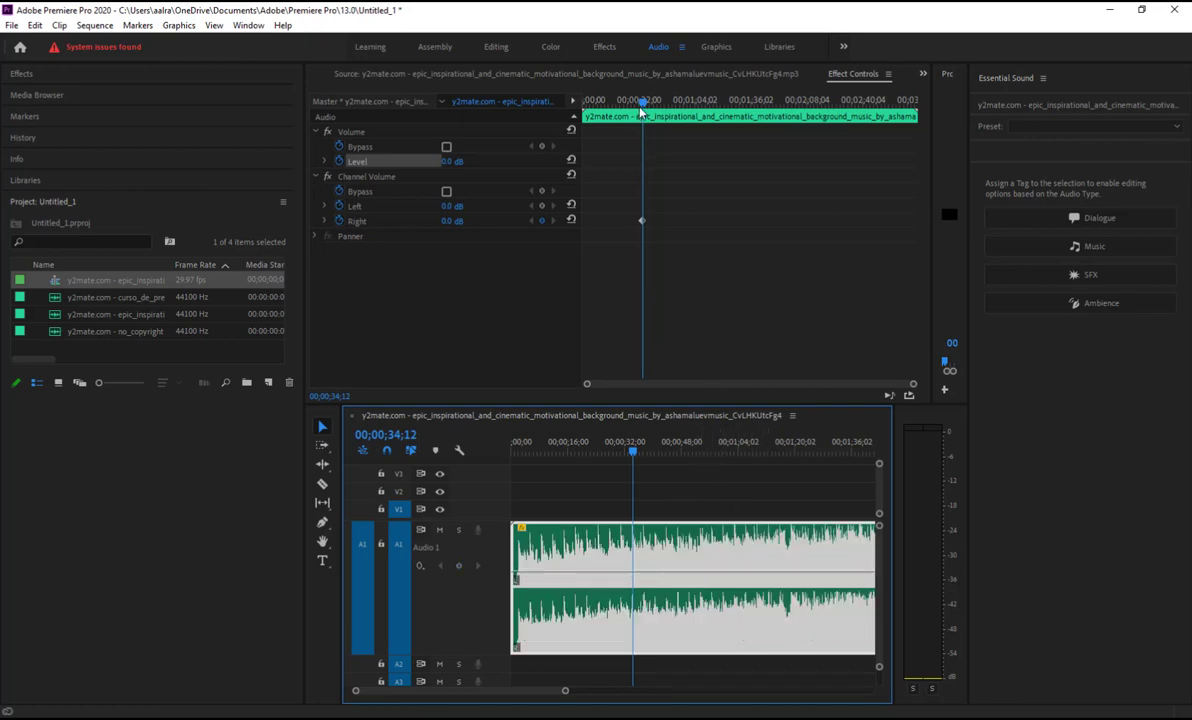
{"action": "left_click_drag", "start_coordinate": [646, 101], "coordinate": [519, 112]}
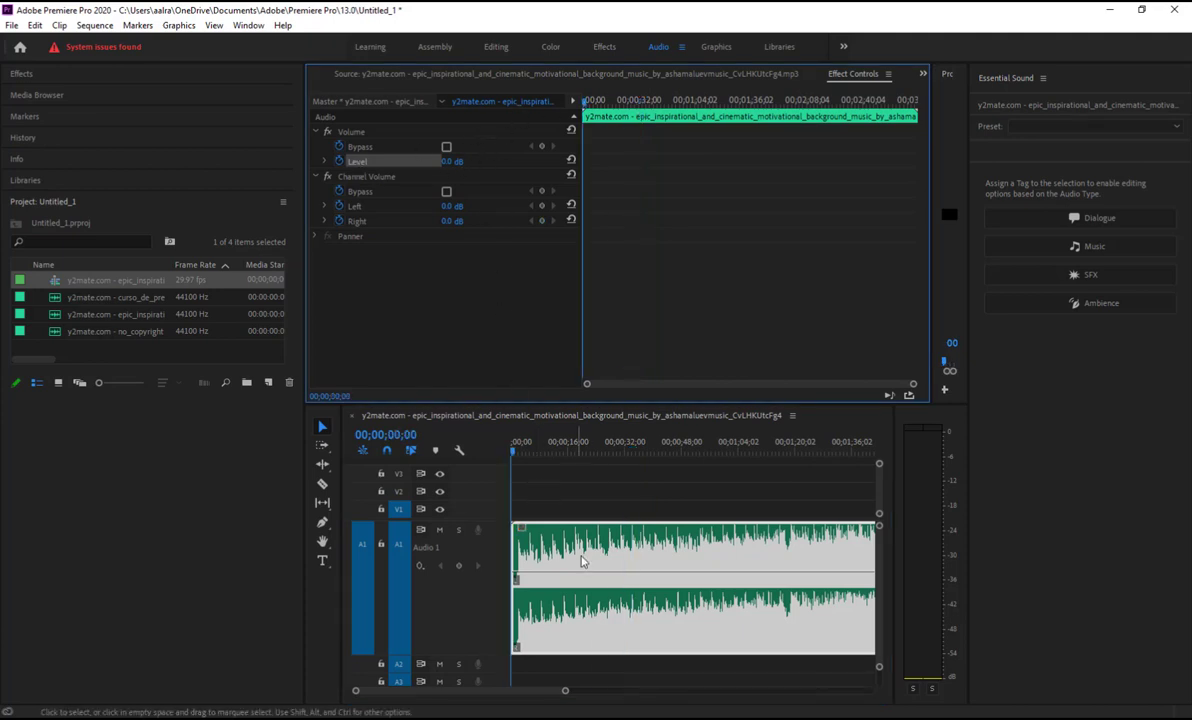
Apply a -10 dB gain to the music clip through Audio Gain and start playback
{"action": "right_click", "coordinate": [581, 562]}
{"action": "left_click", "coordinate": [646, 570]}
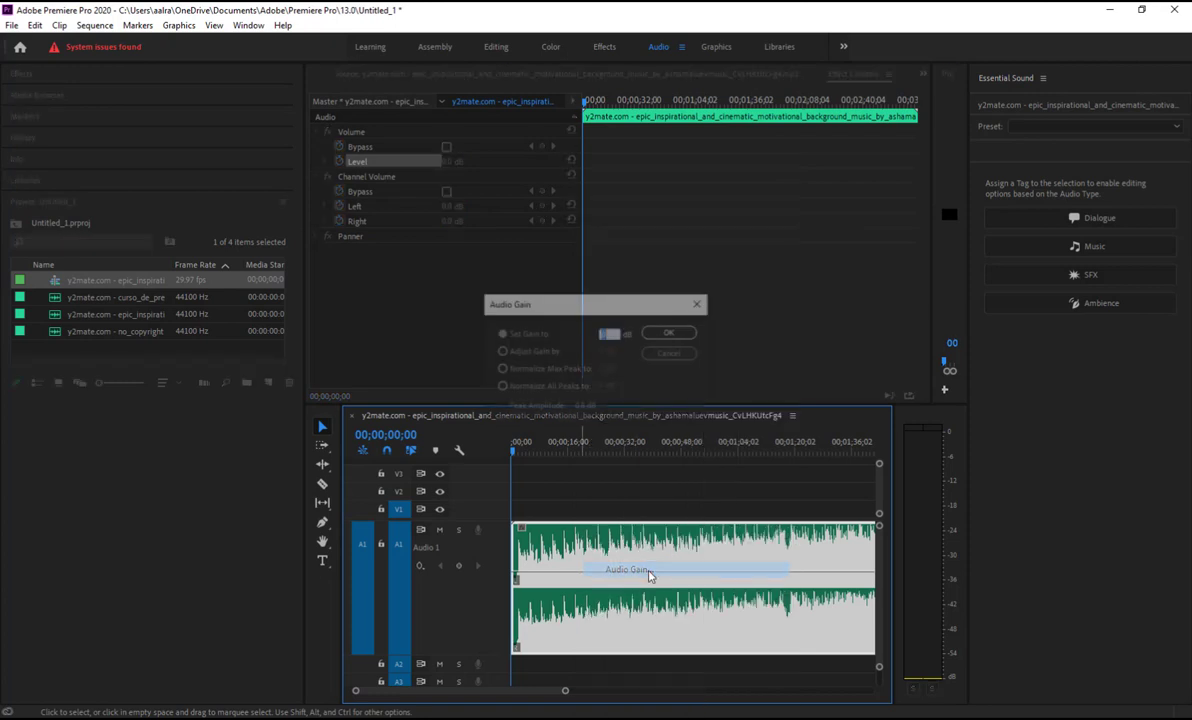
{"action": "type", "text": "-10"}
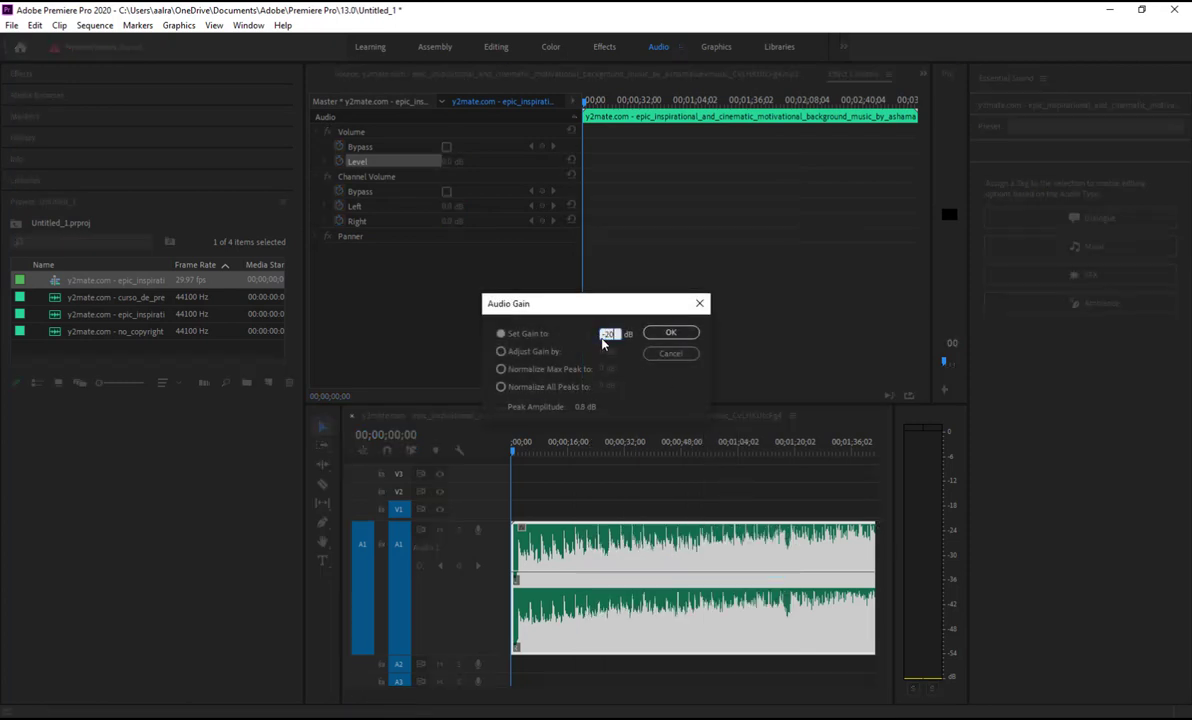
{"action": "key", "text": "Return"}
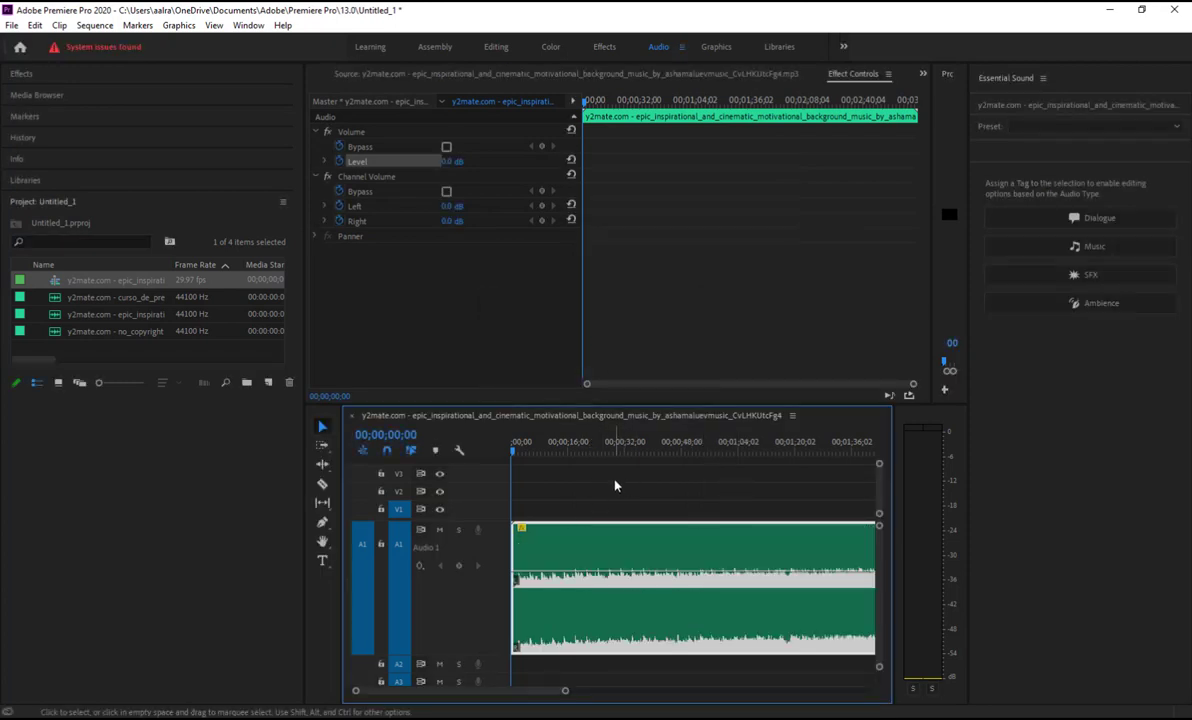
{"action": "key", "text": "space"}
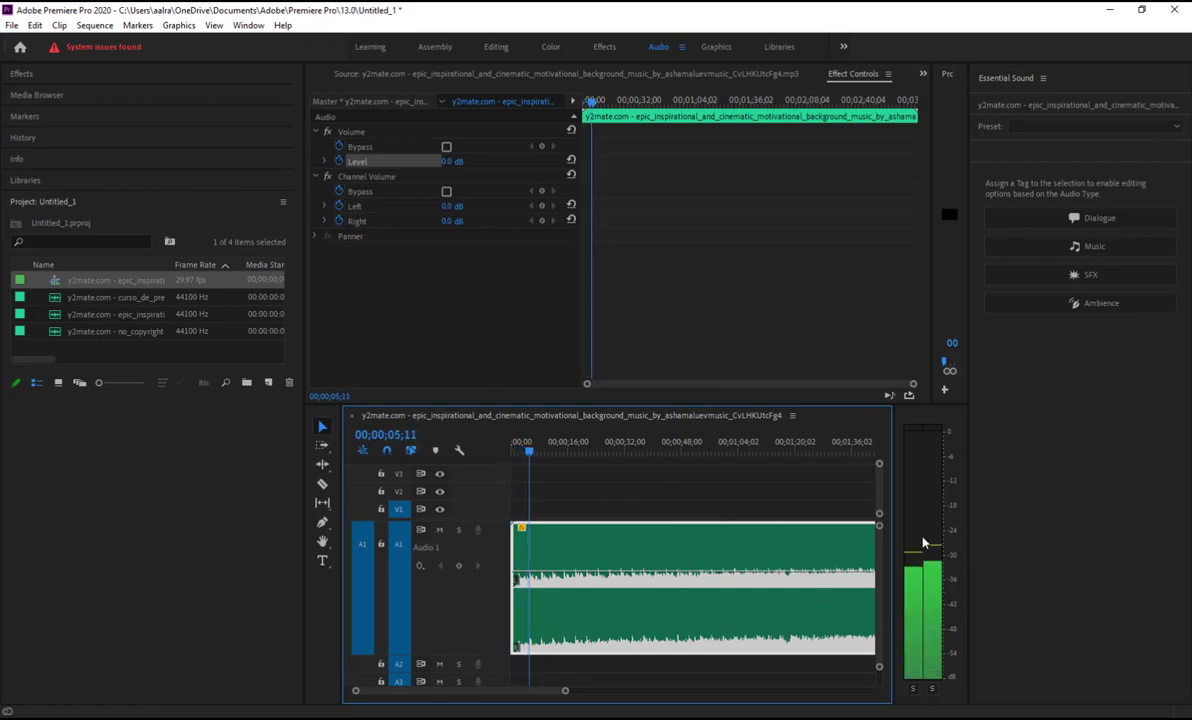
Reconfirm the -10 dB gain in Audio Gain and listen to the quieter music
{"action": "right_click", "coordinate": [622, 566]}
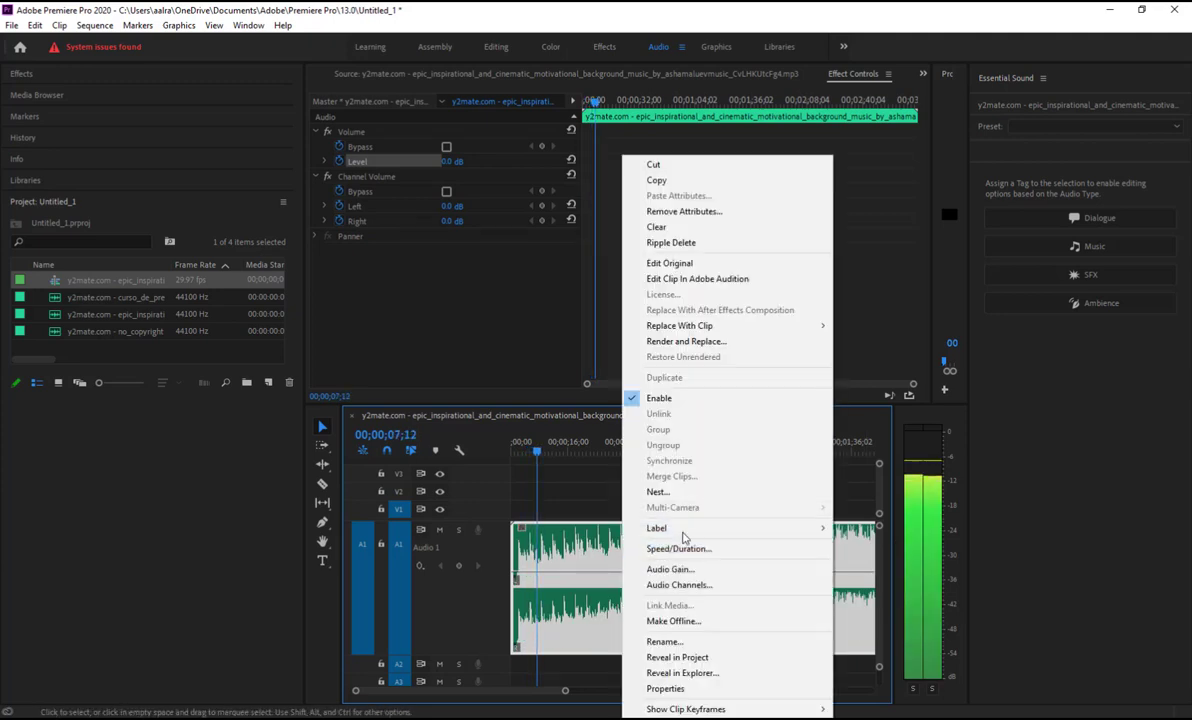
{"action": "left_click", "coordinate": [665, 569]}
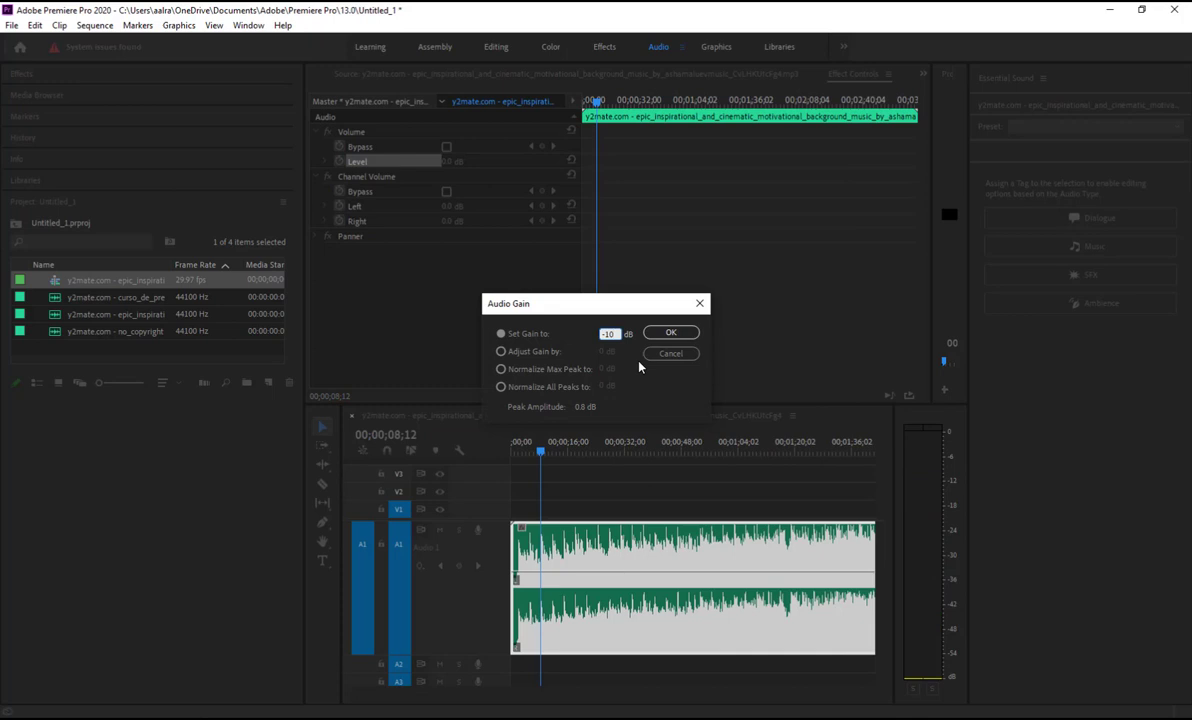
{"action": "key", "text": "Return"}
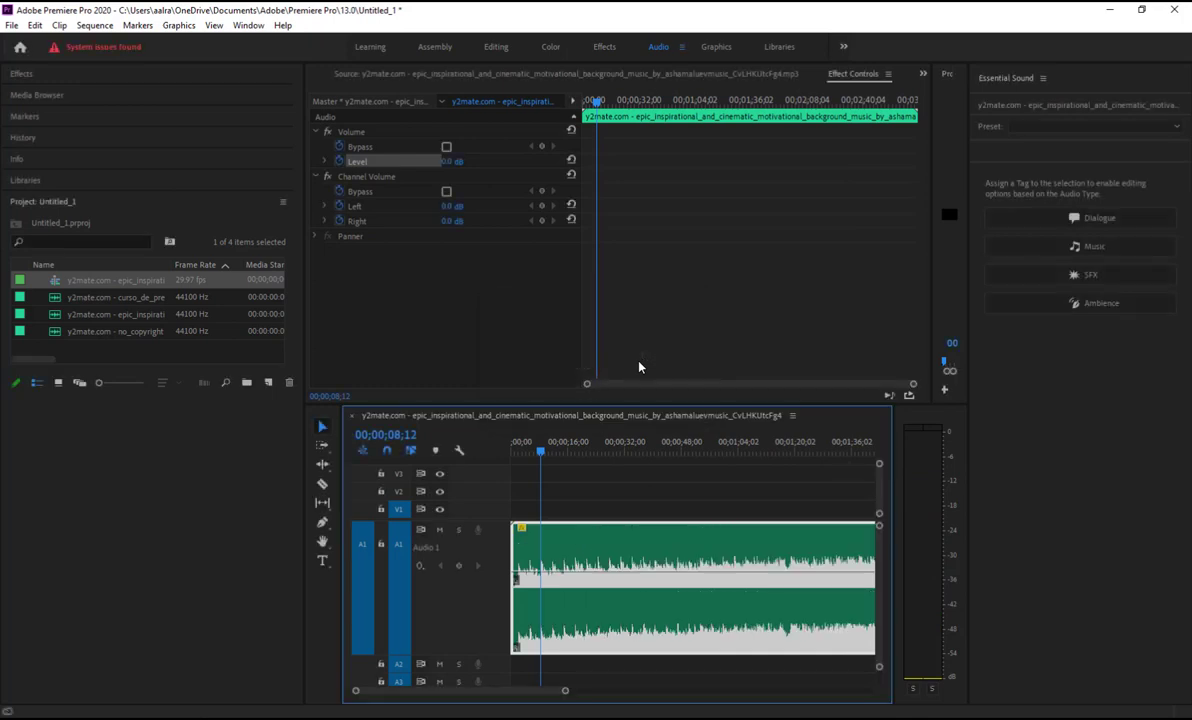
{"action": "key", "text": "space"}
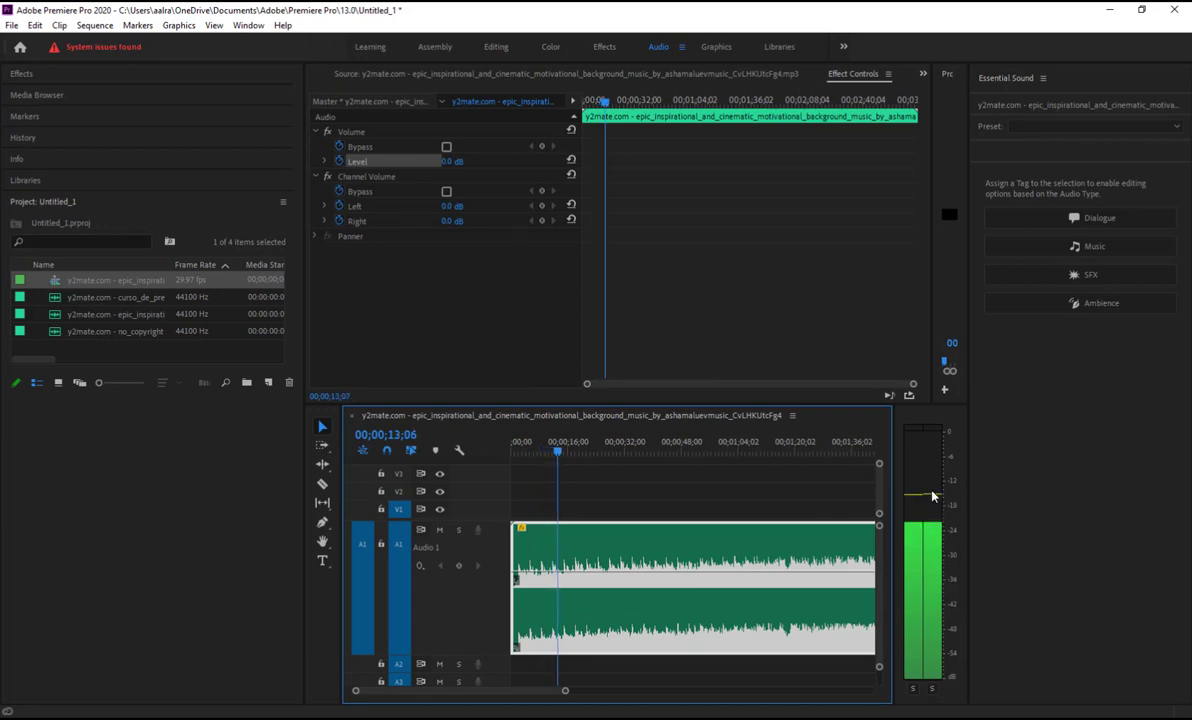
{"action": "key", "text": "space"}
Open Audio Gain for the music clip, try a -12 dB adjustment, then cancel without applying
{"action": "right_click", "coordinate": [725, 545]}
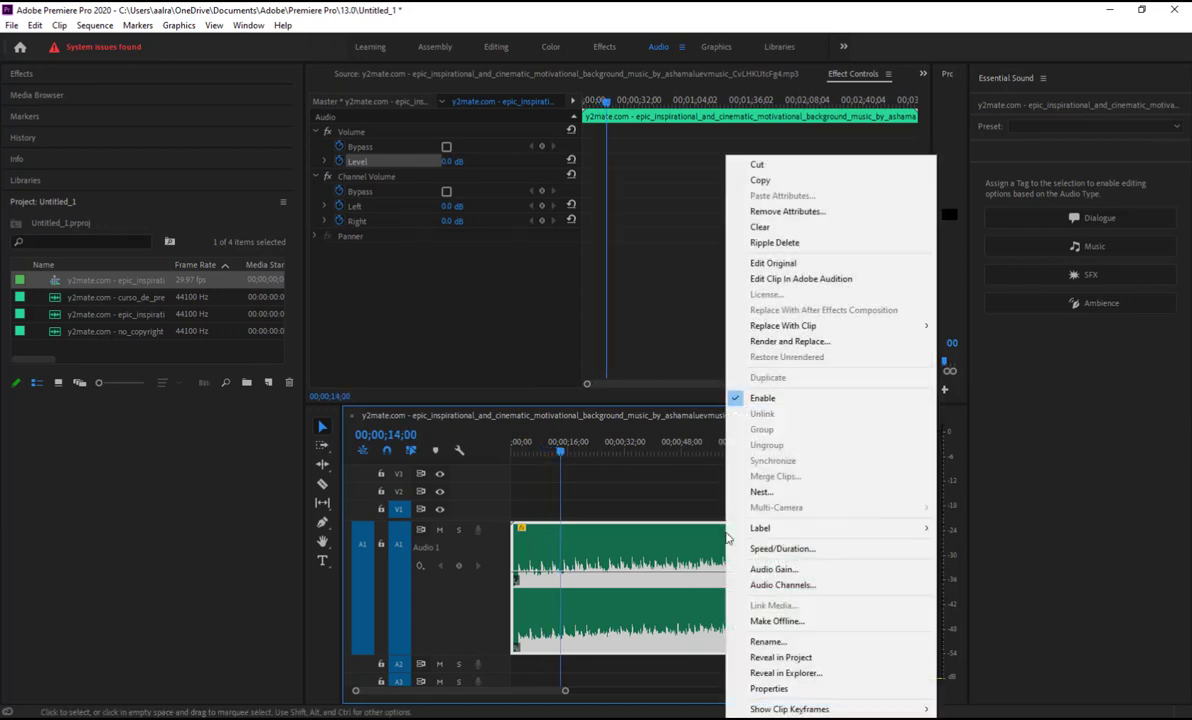
{"action": "left_click", "coordinate": [783, 570]}
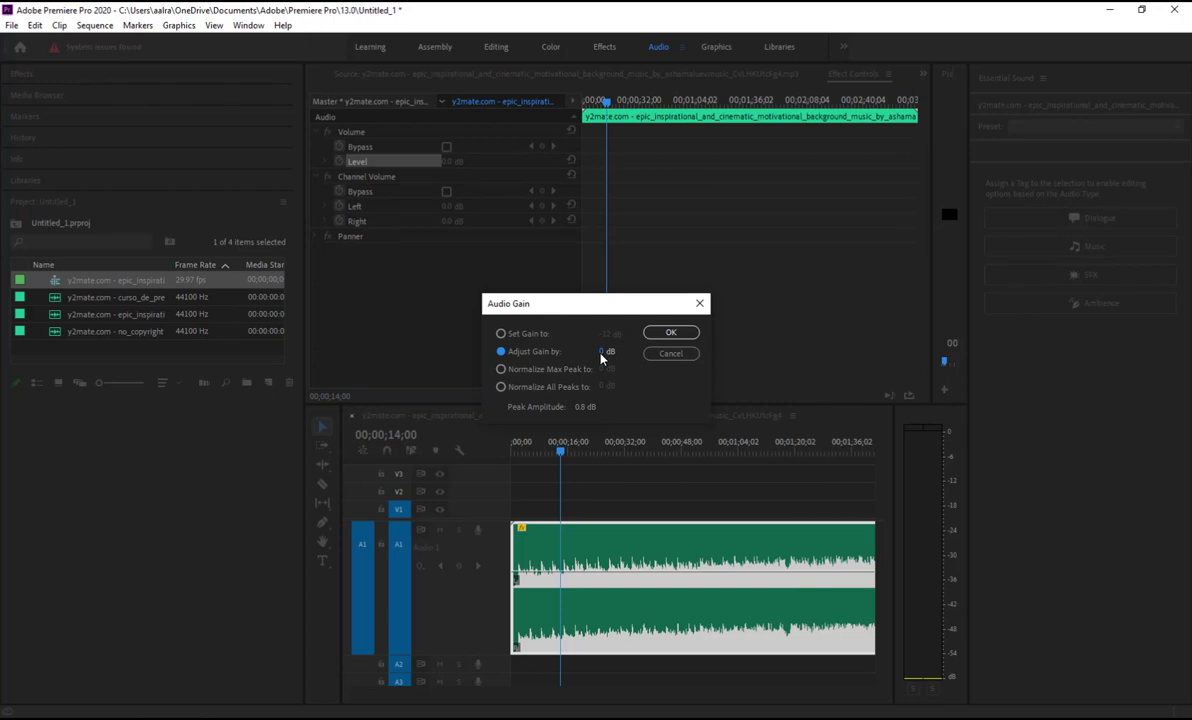
{"action": "key", "text": "Return"}
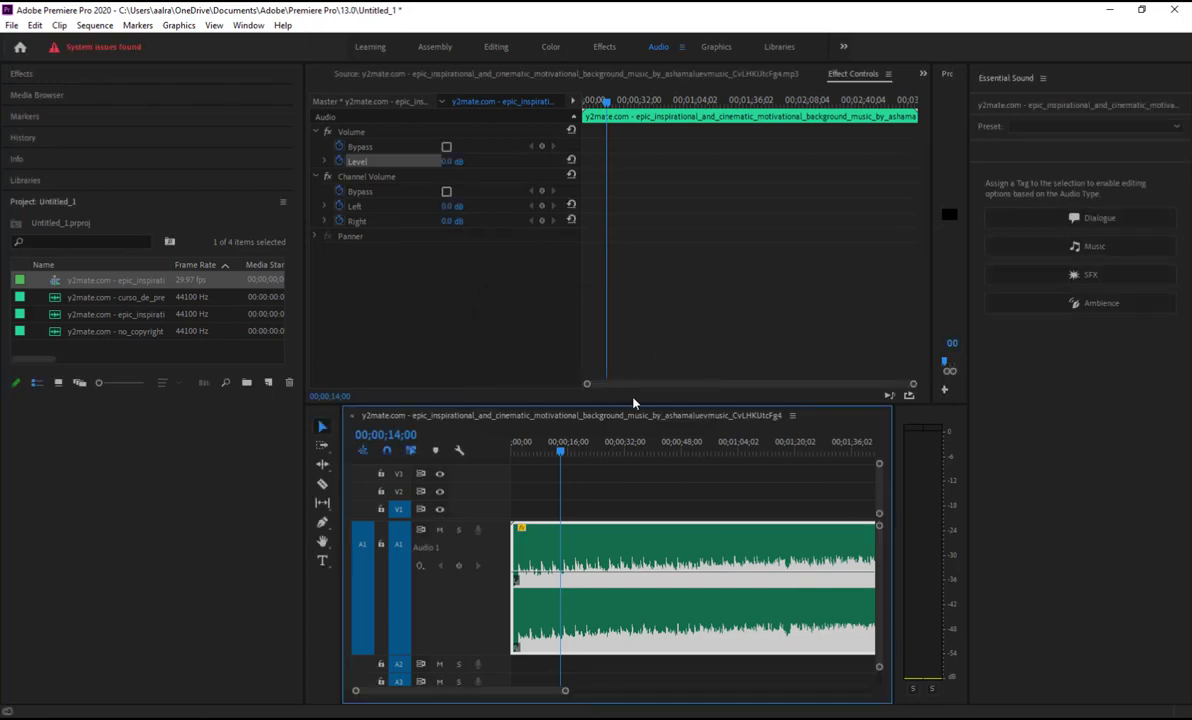
{"action": "right_click", "coordinate": [676, 545]}
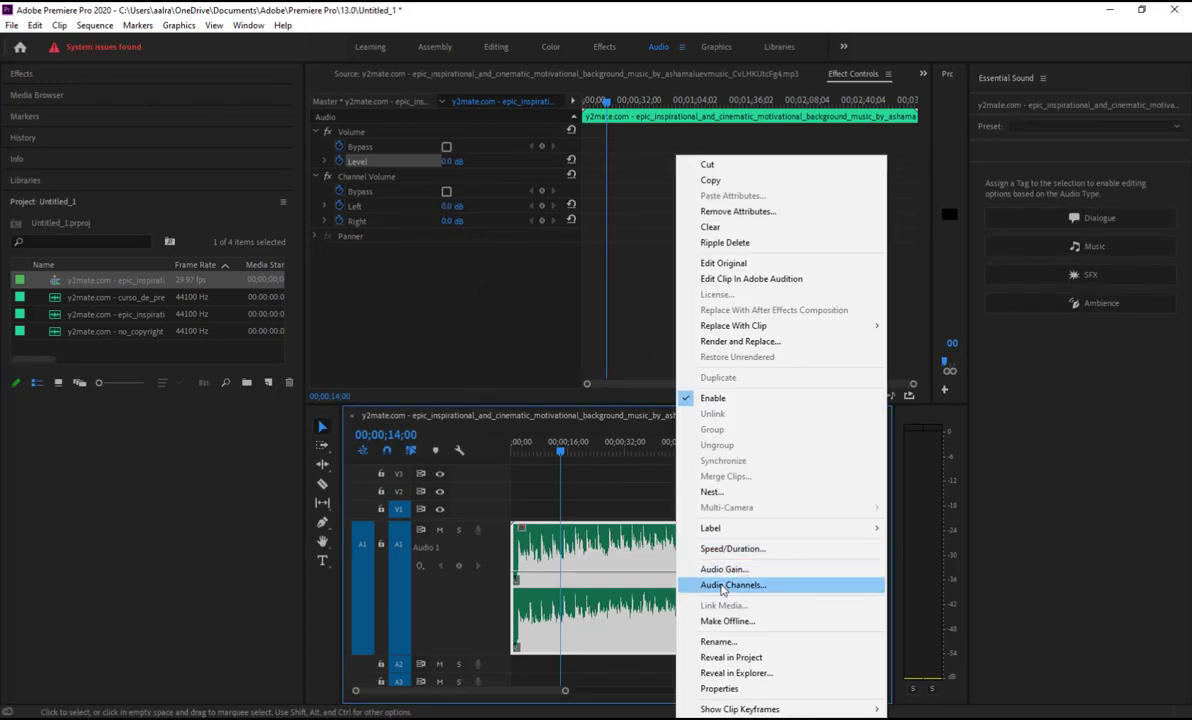
{"action": "left_click", "coordinate": [724, 569]}
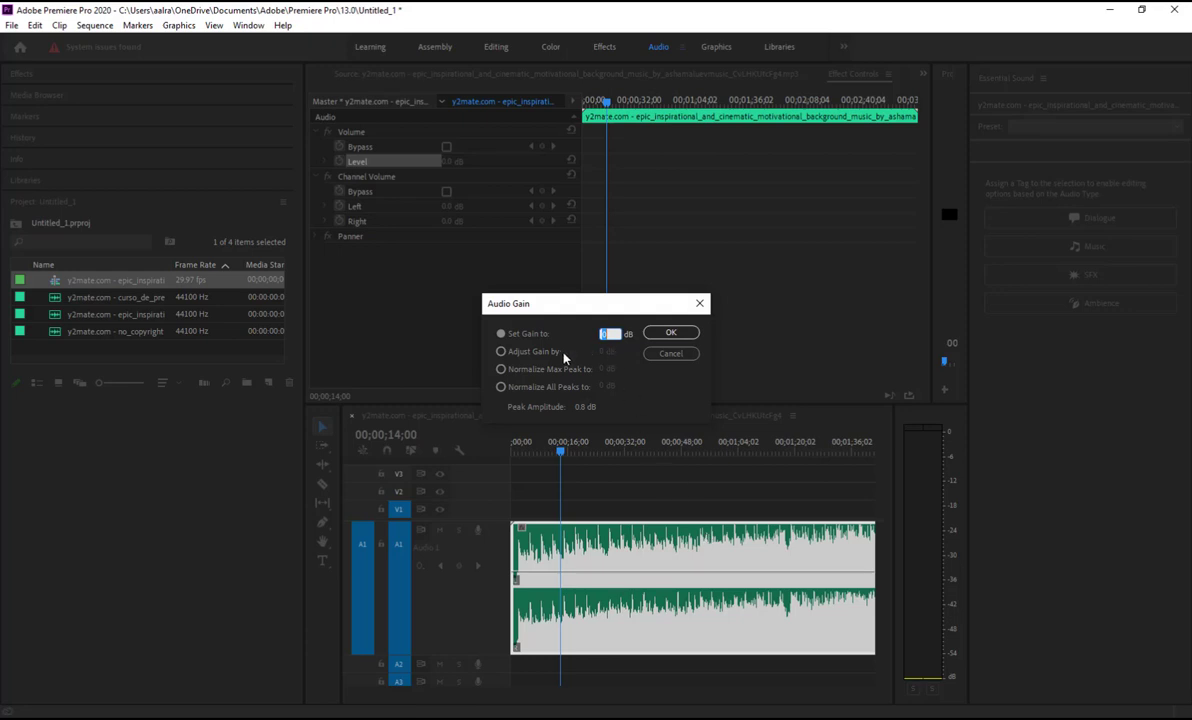
{"action": "left_click", "coordinate": [535, 351]}
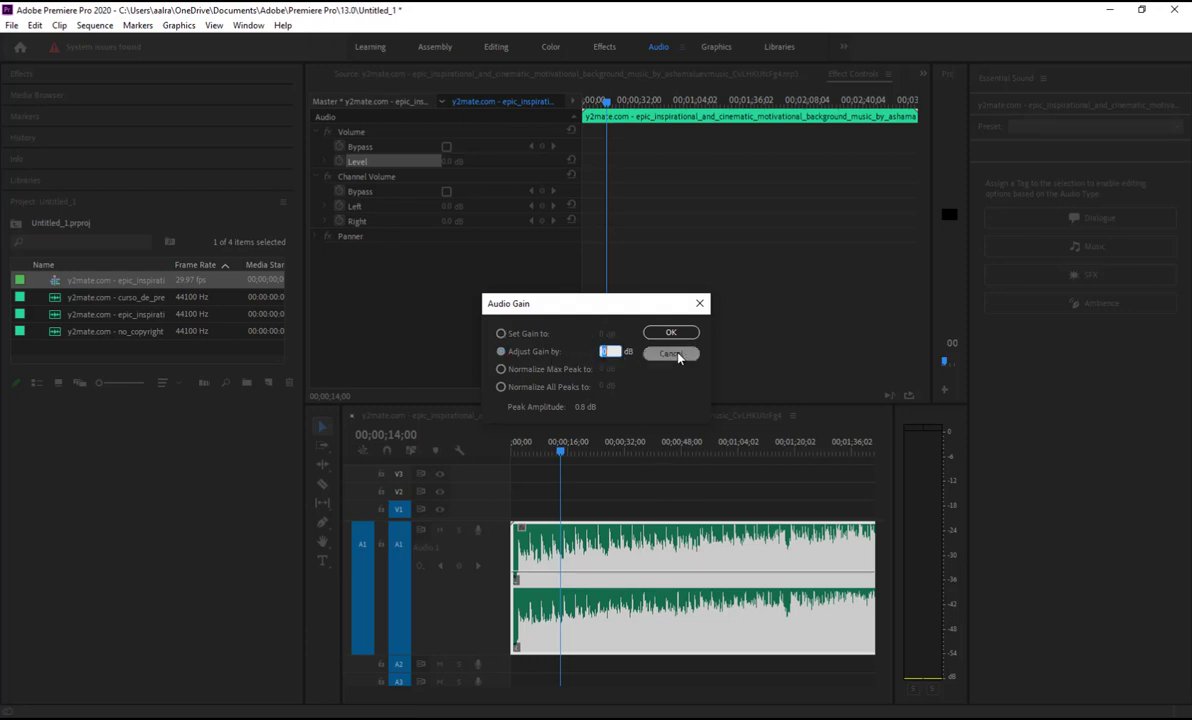
{"action": "type", "text": "-12"}
{"action": "key", "text": "BackSpace"}
{"action": "key", "text": "BackSpace"}
{"action": "key", "text": "BackSpace"}
{"action": "left_click", "coordinate": [672, 354]}
Reduce the music clip's gain by a further 8 dB using Adjust Gain by -8
{"action": "right_click", "coordinate": [720, 550]}
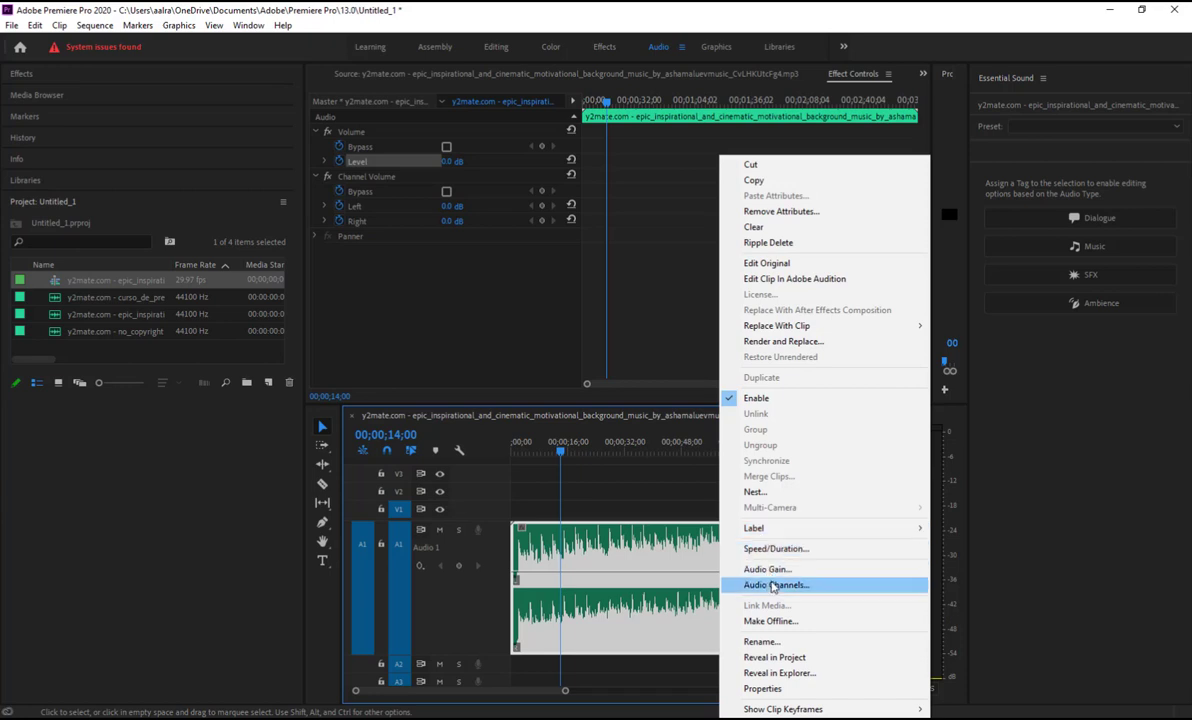
{"action": "left_click", "coordinate": [767, 569]}
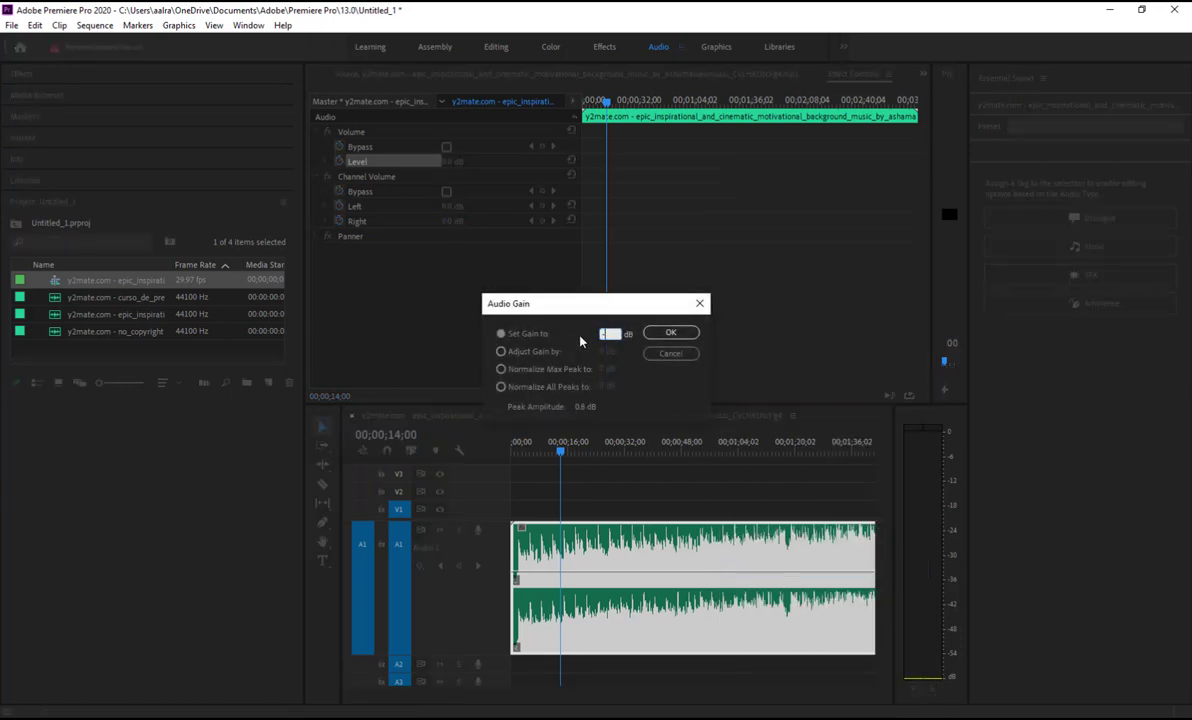
{"action": "key", "text": "Escape"}
{"action": "right_click", "coordinate": [613, 537]}
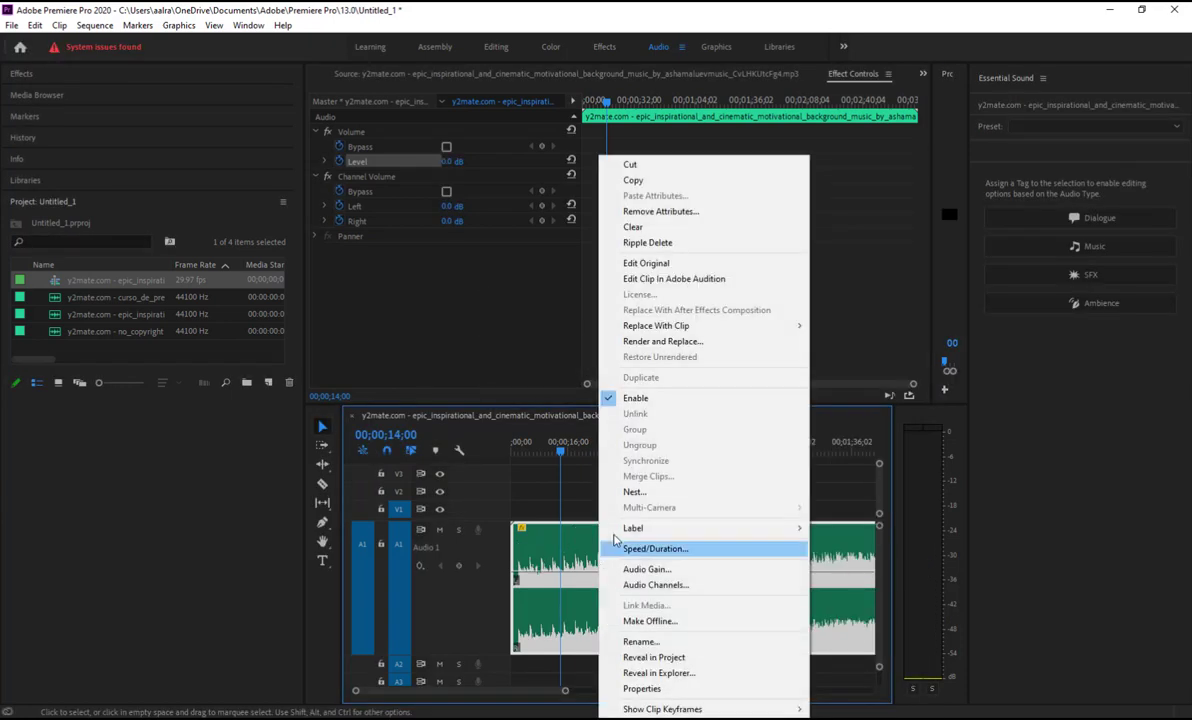
{"action": "left_click", "coordinate": [642, 569]}
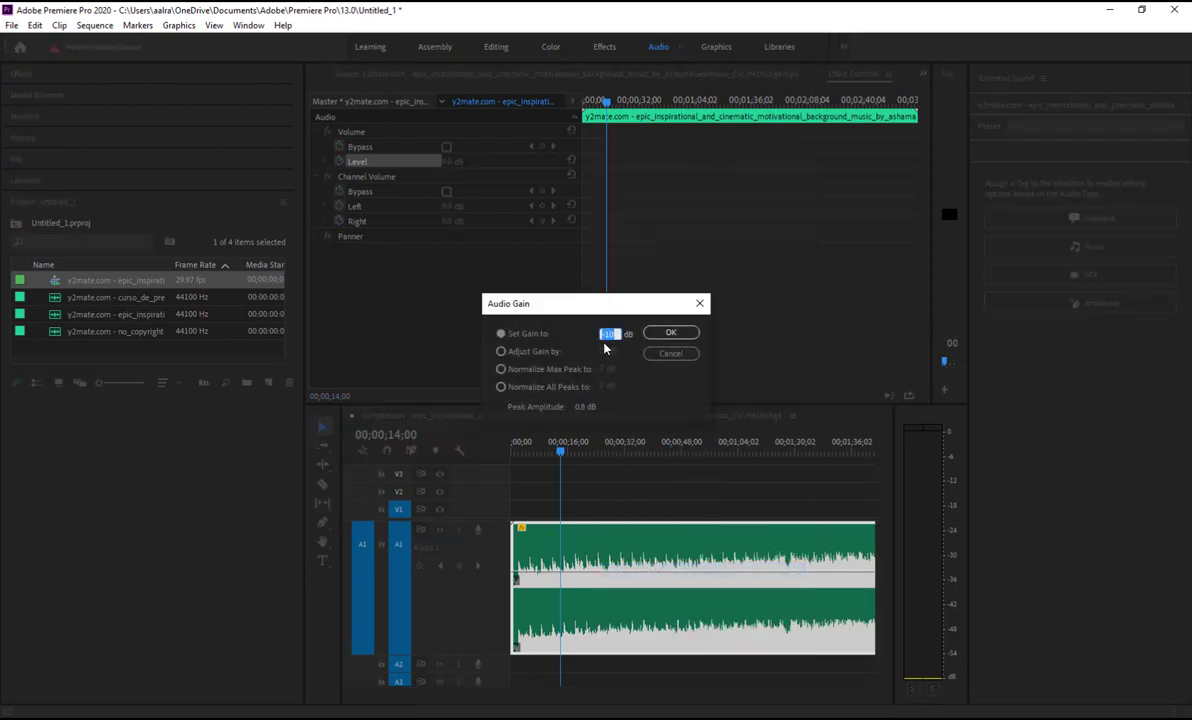
{"action": "left_click", "coordinate": [501, 351]}
{"action": "type", "text": "-8"}
{"action": "key", "text": "Return"}
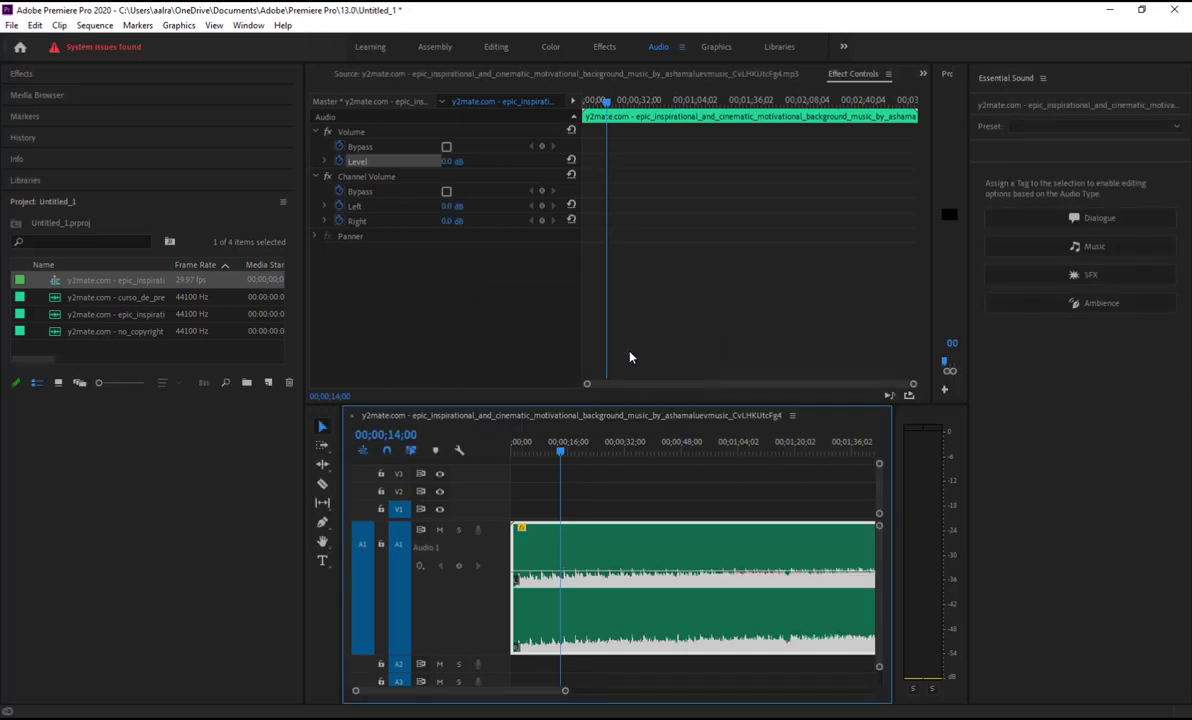
{"action": "key", "text": "space"}
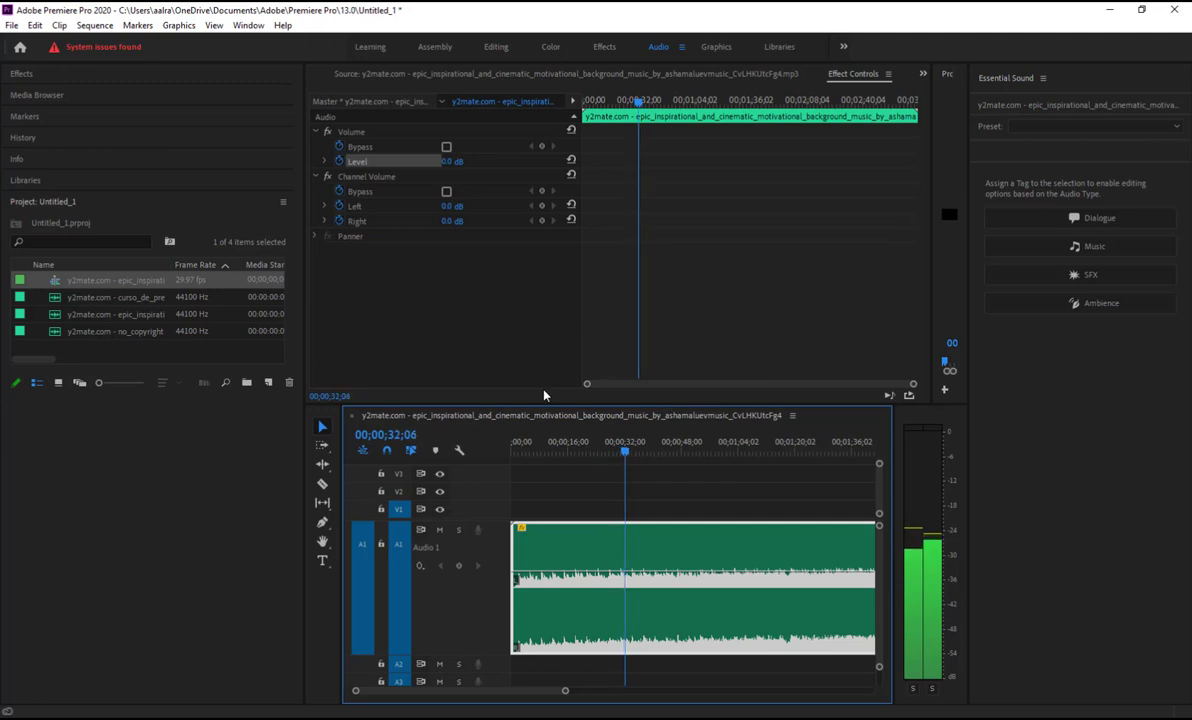
Reselect the music clip and bring up its Audio Gain dialog from the context menu
{"action": "right_click", "coordinate": [726, 568]}
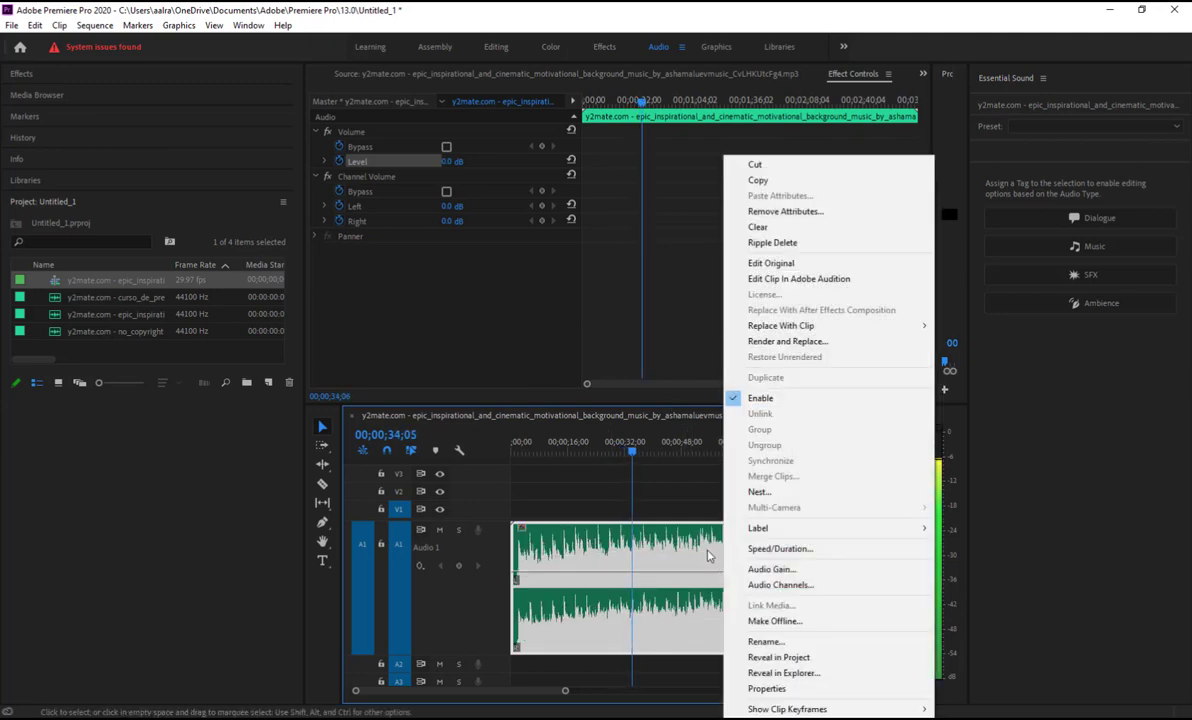
{"action": "left_click", "coordinate": [692, 521]}
{"action": "right_click", "coordinate": [700, 559]}
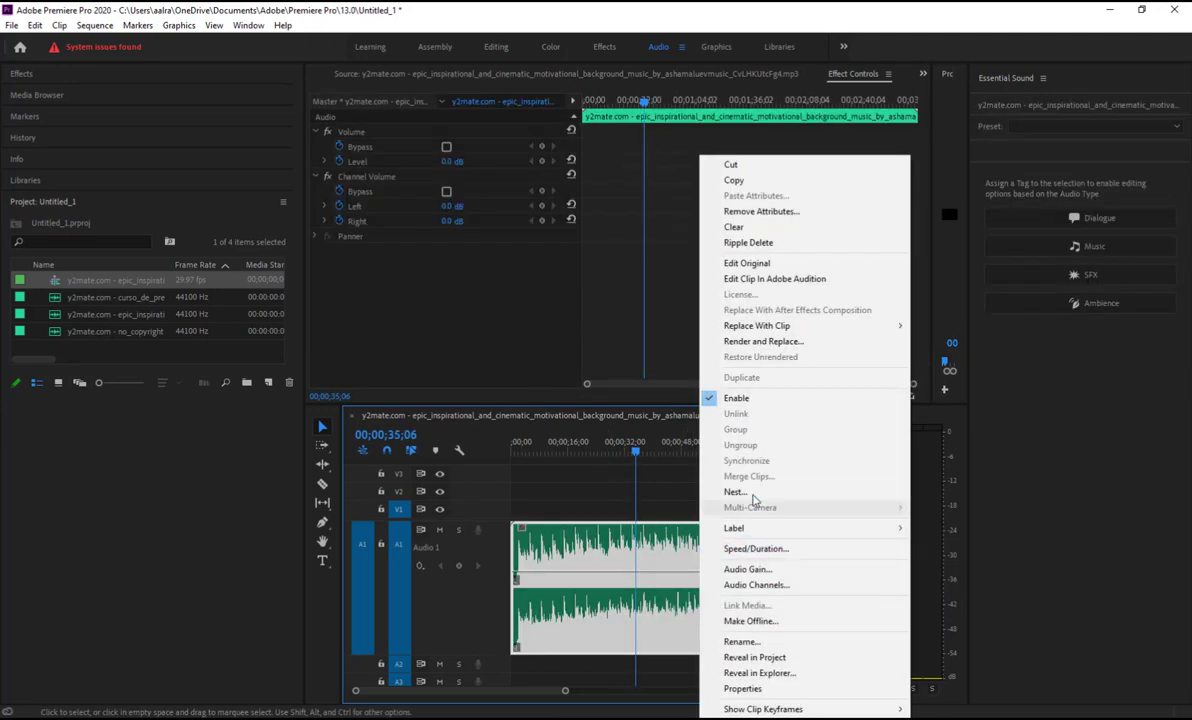
{"action": "left_click", "coordinate": [750, 568]}
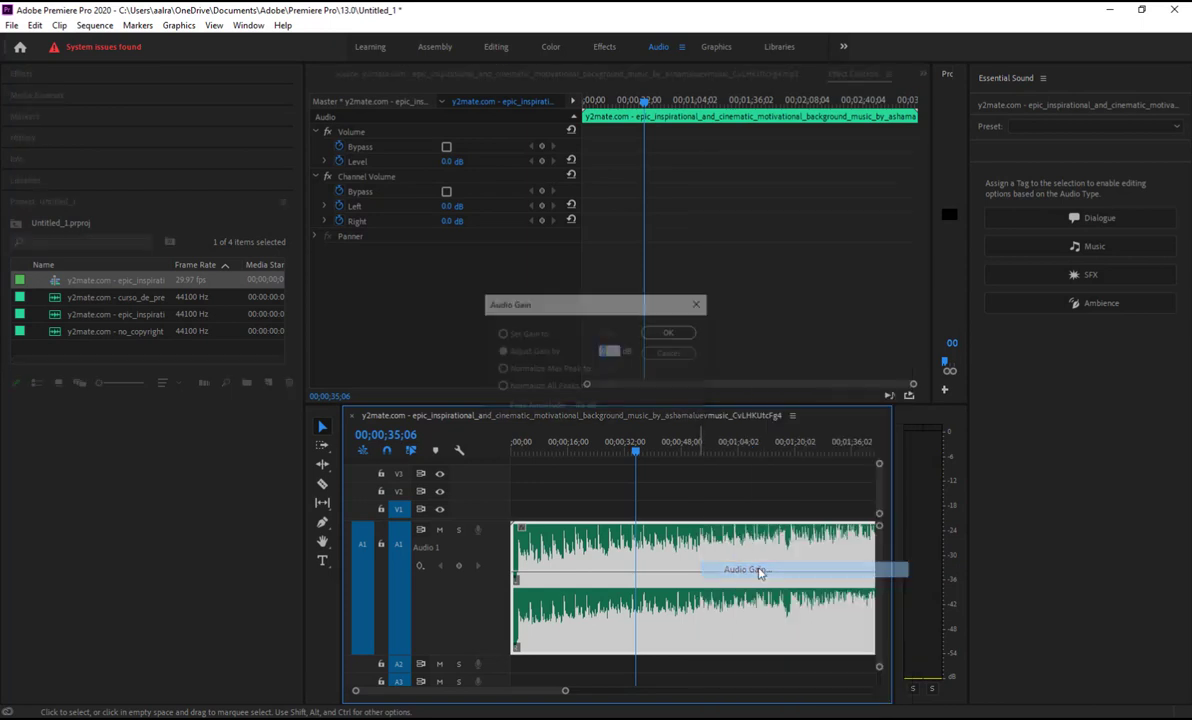